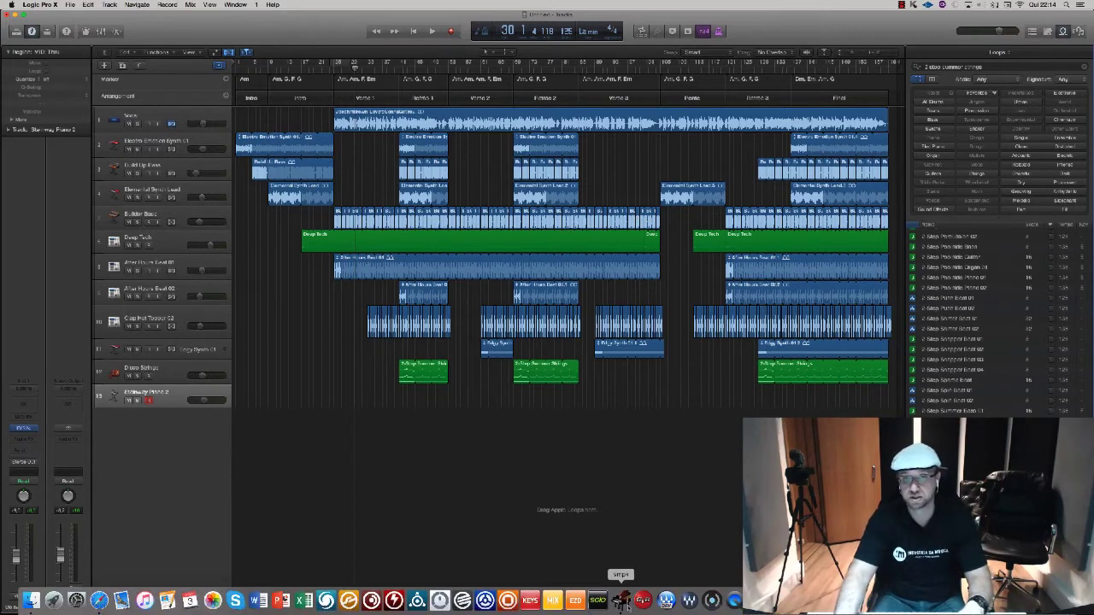
Open the Virtual MIDI Piano Keyboard, place it above the track regions, and return to Logic Pro X.
click(620, 601)
mouse_move(416, 104)
mouse_down()
mouse_move(404, 129)
mouse_move(403, 114)
mouse_up()
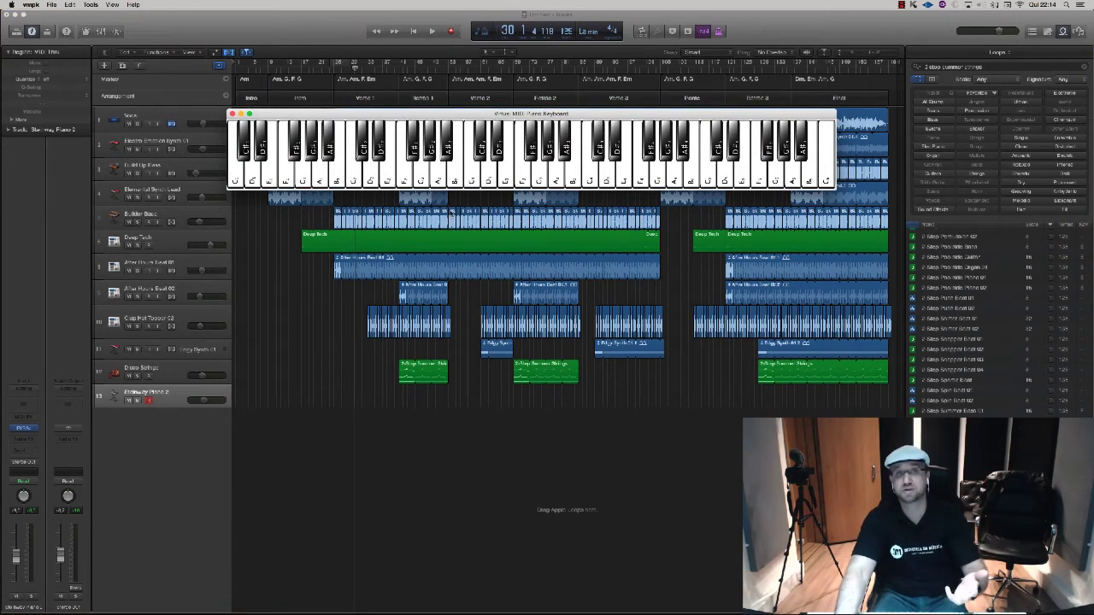
click(457, 277)
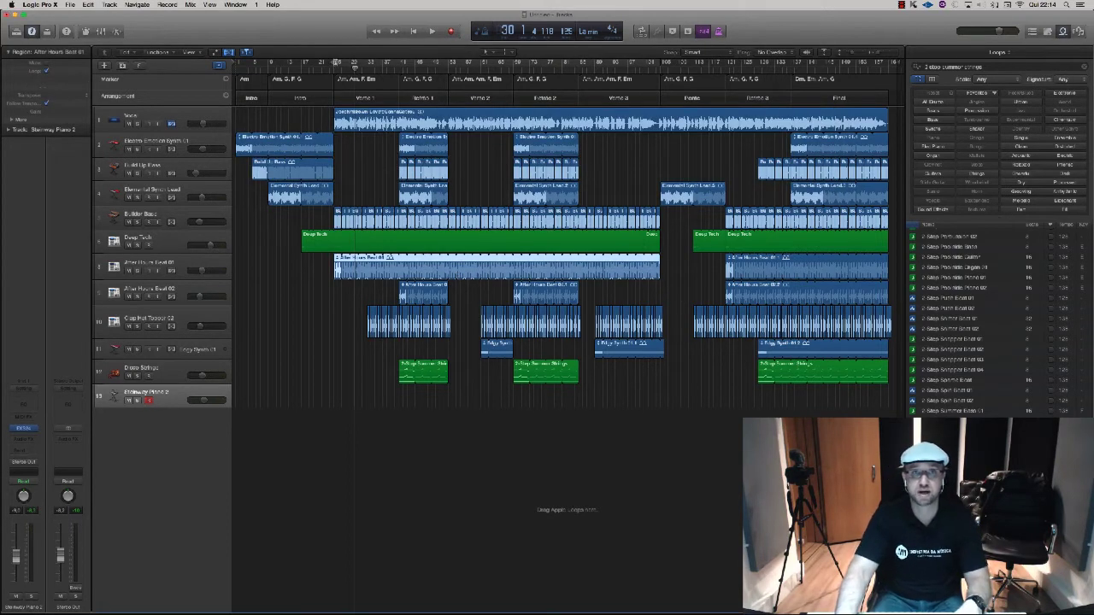
Set the cycle range over Verse 1, with its start about two bars before the verse.
mouse_move(337, 62)
mouse_down()
mouse_move(400, 62)
mouse_move(334, 63)
mouse_up()
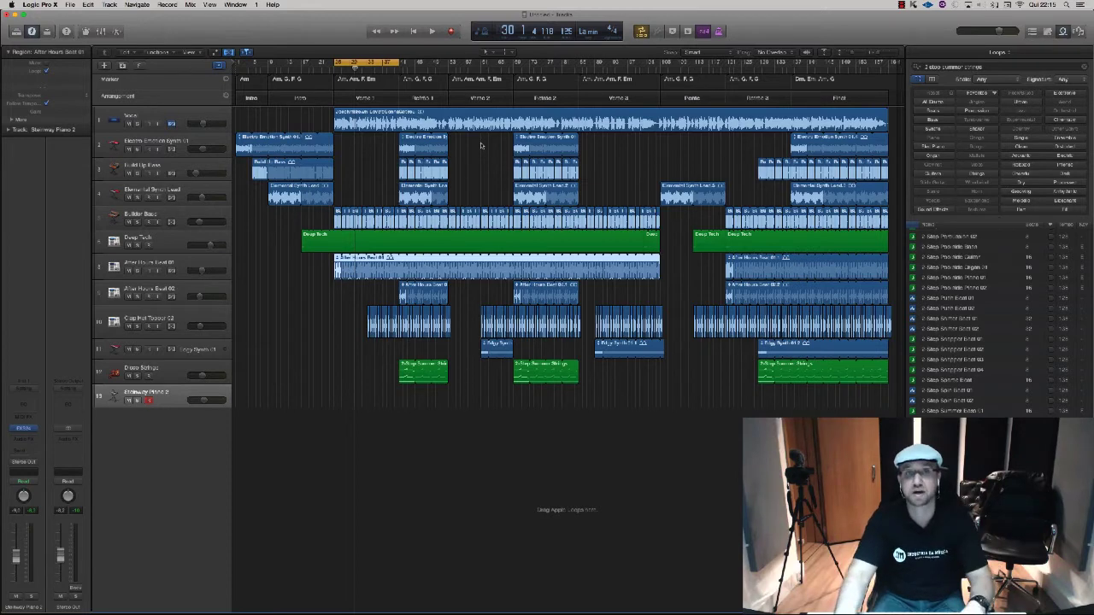
mouse_move(620, 598)
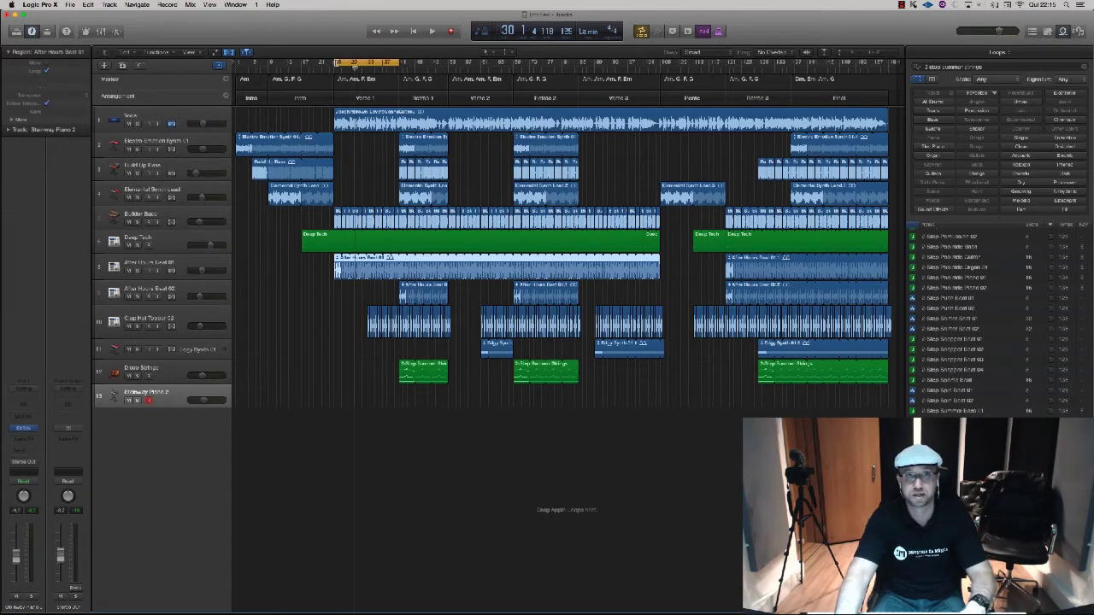
drag(336, 63, 325, 64)
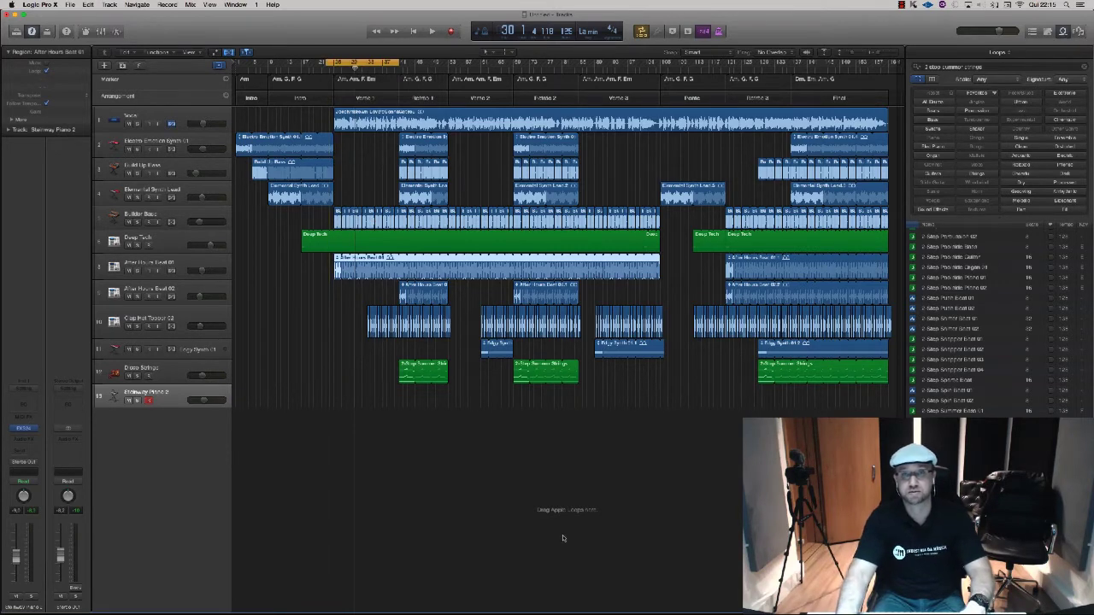
Play the cycled section with the Virtual MIDI Piano Keyboard shown to try out the piano chords, and stop playback.
key(space)
click(624, 602)
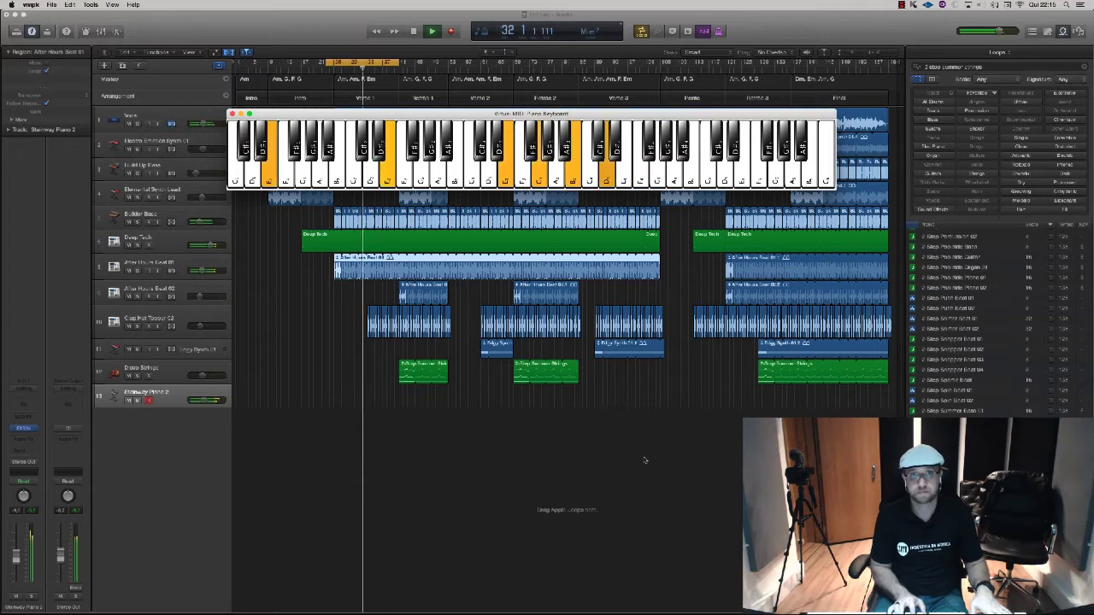
click(643, 459)
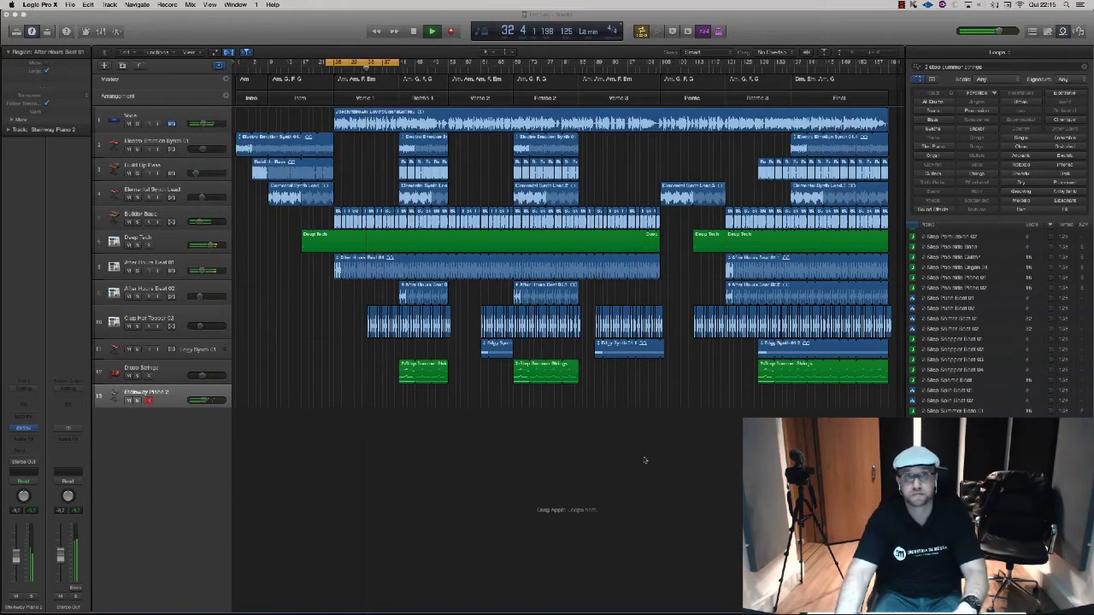
key(space)
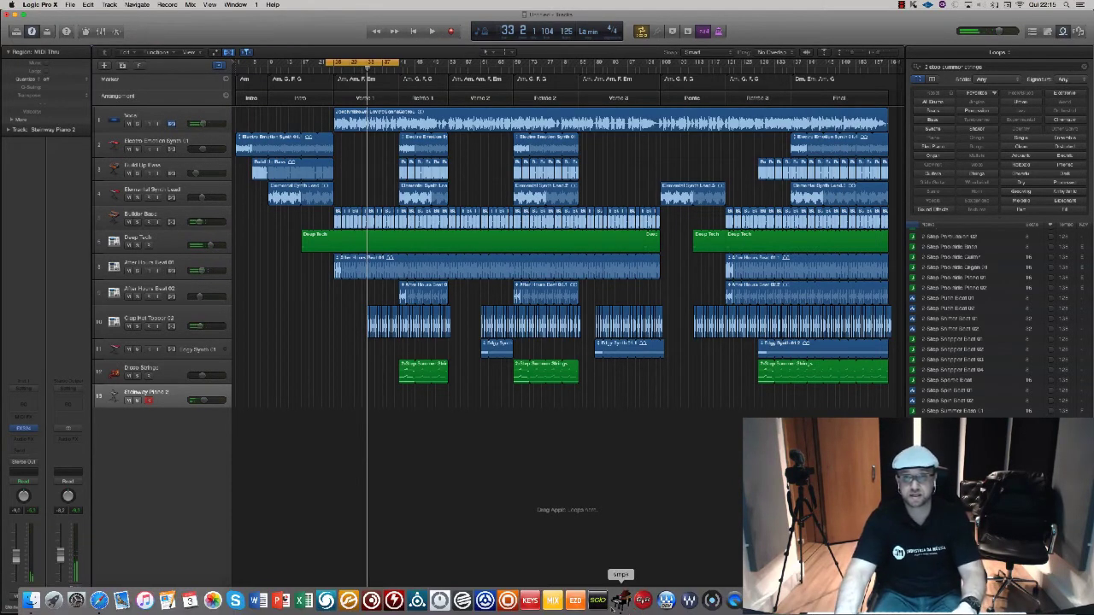
Bring up the Virtual MIDI Piano Keyboard and demonstrate the A minor chord note by note with doubled bass notes.
click(620, 602)
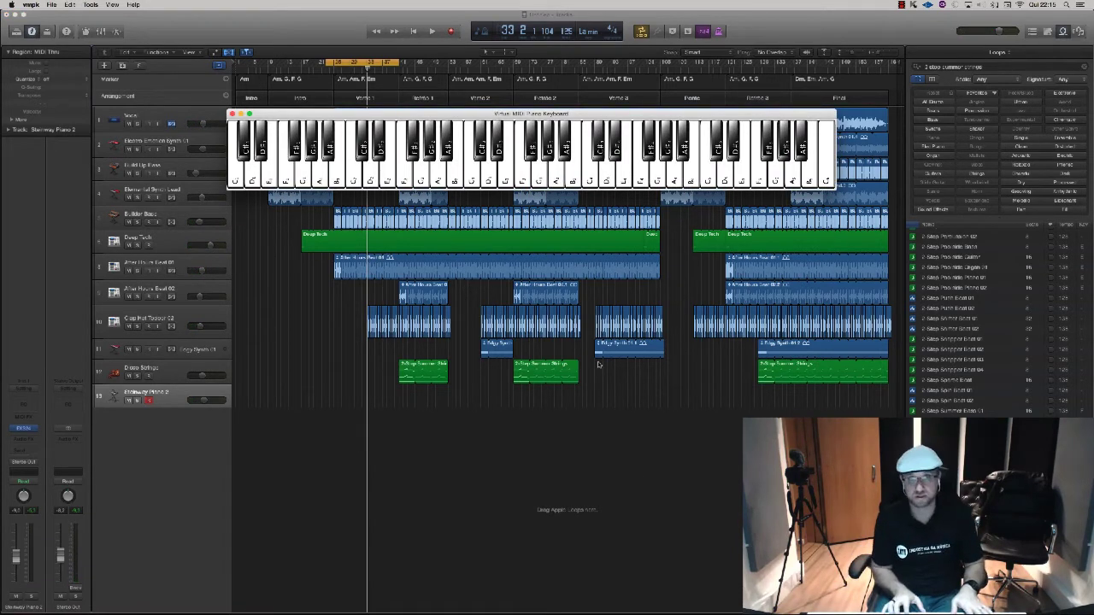
key(n)
key(y)
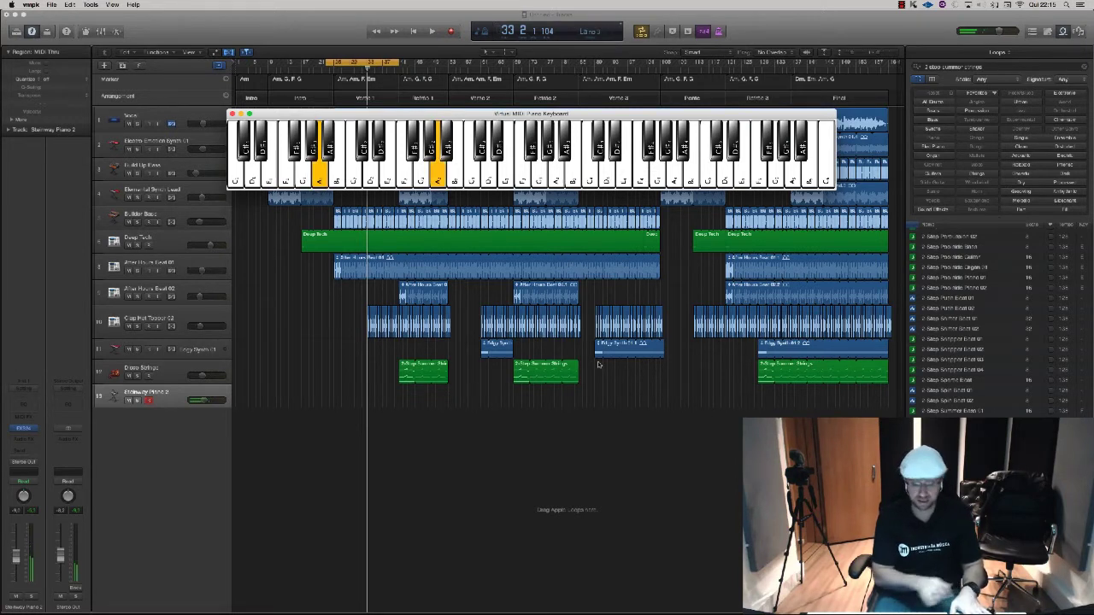
key(p)
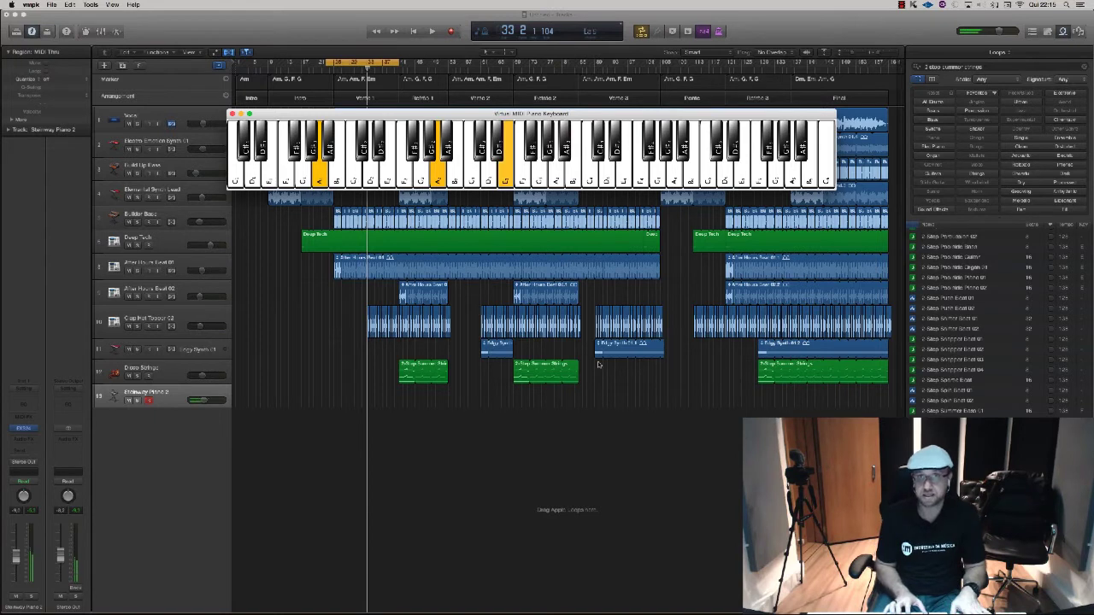
key(y)
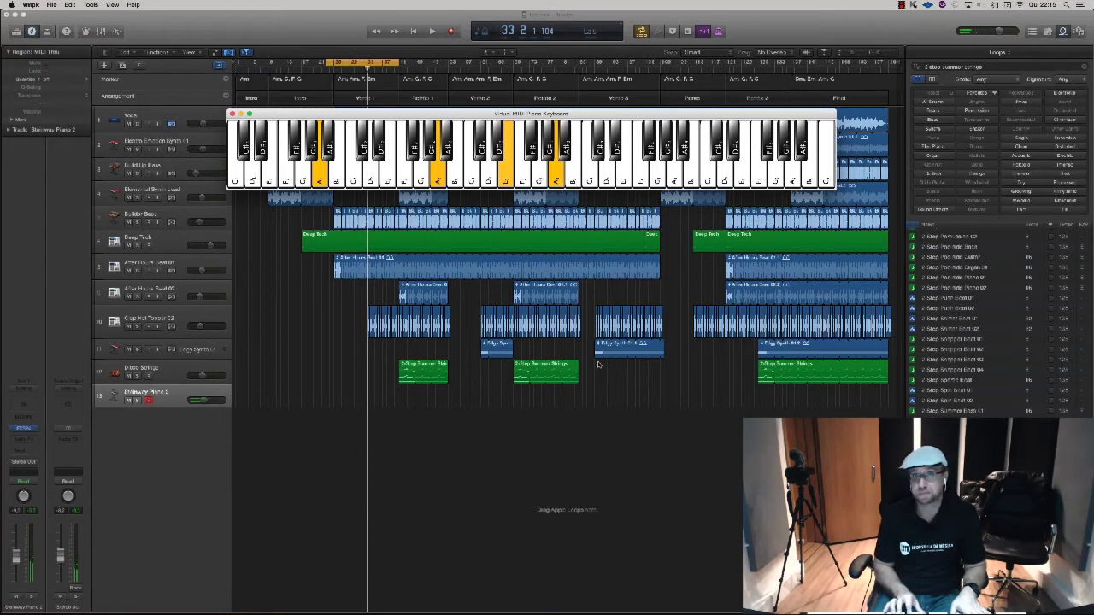
key(i)
key(p)
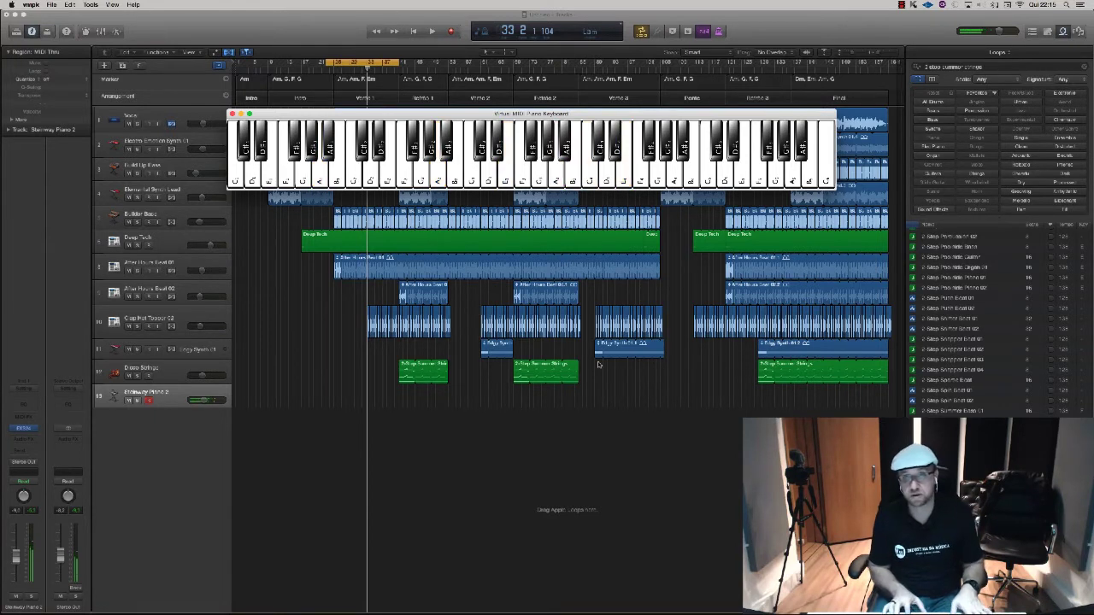
key(n)
key(e)
key(y)
key(i)
key(p)
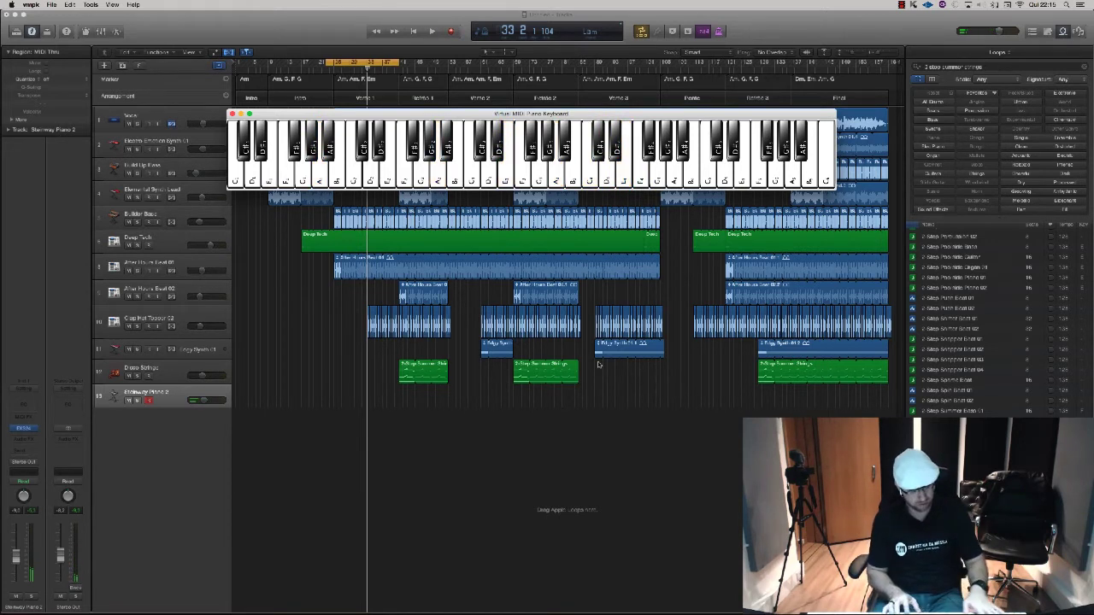
Demonstrate the F major seventh chord on the virtual keyboard with the bass F doubled in octaves.
key(i)
key(p)
key(v)
key(r)
key(y)
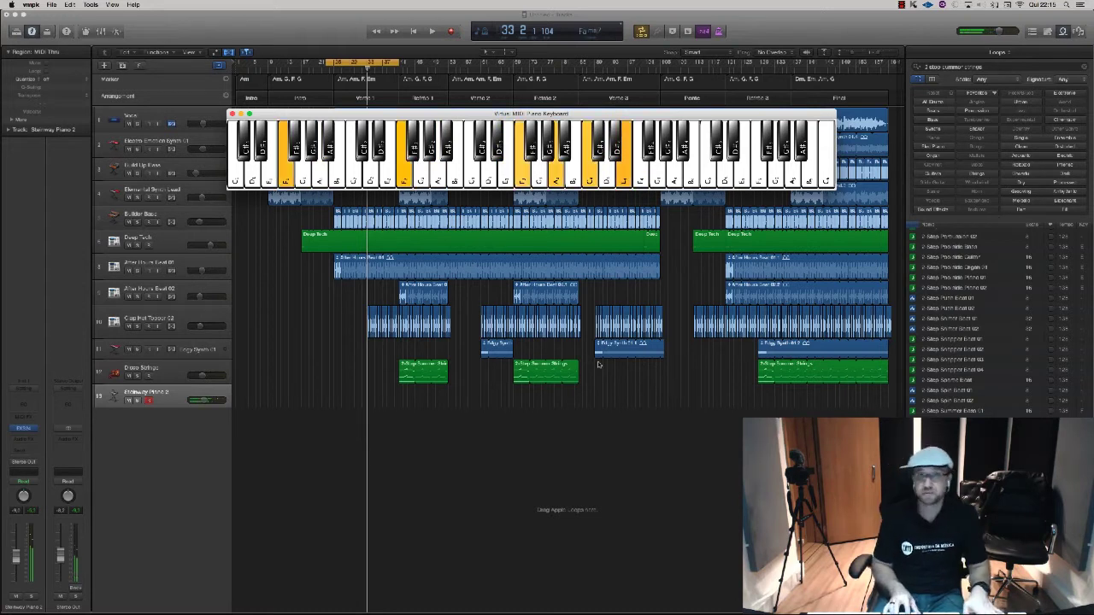
key(p)
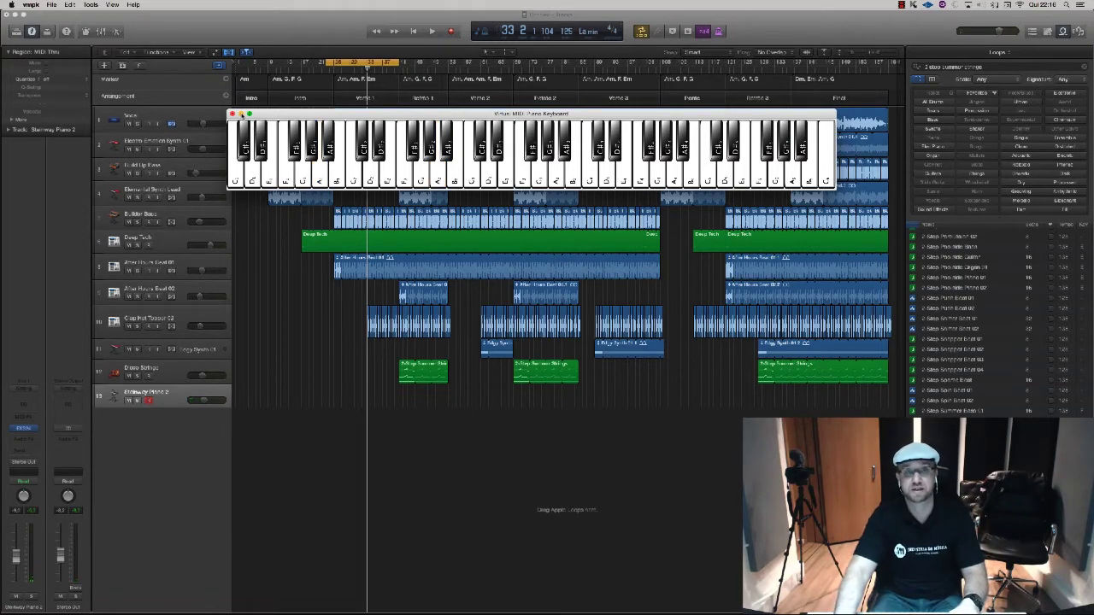
Minimize the virtual keyboard and record the piano chords on the Steinway Piano 2 track at the start of Verse 1.
click(241, 114)
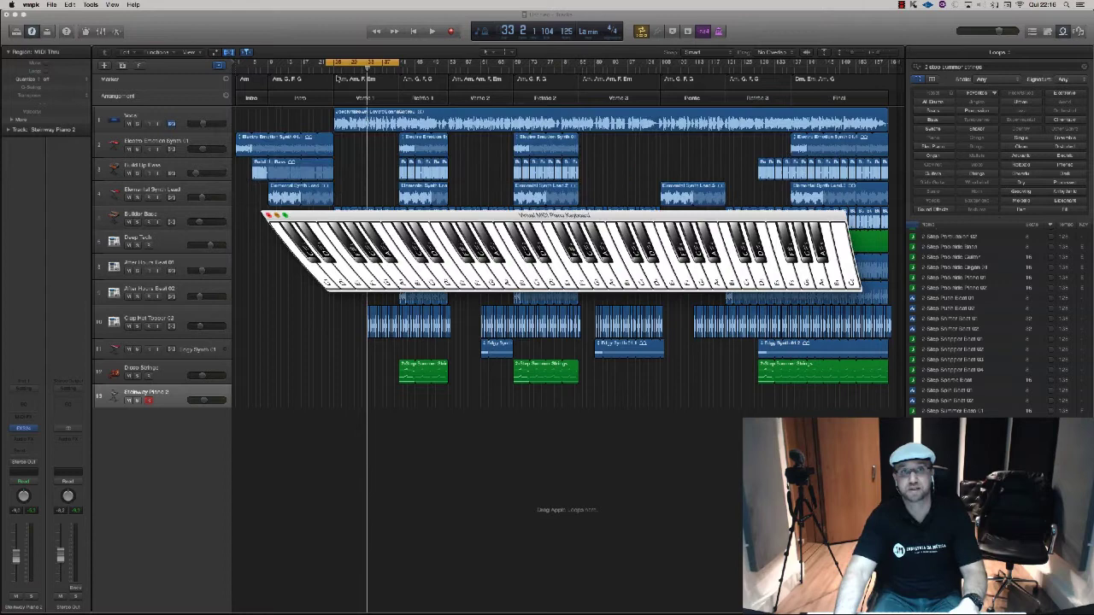
click(450, 32)
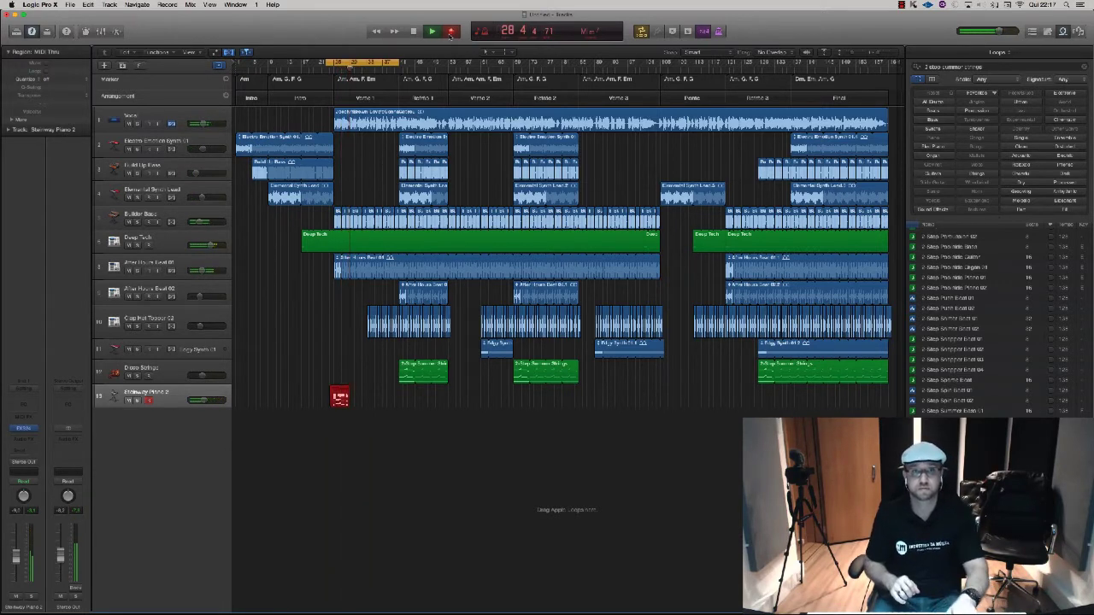
key(space)
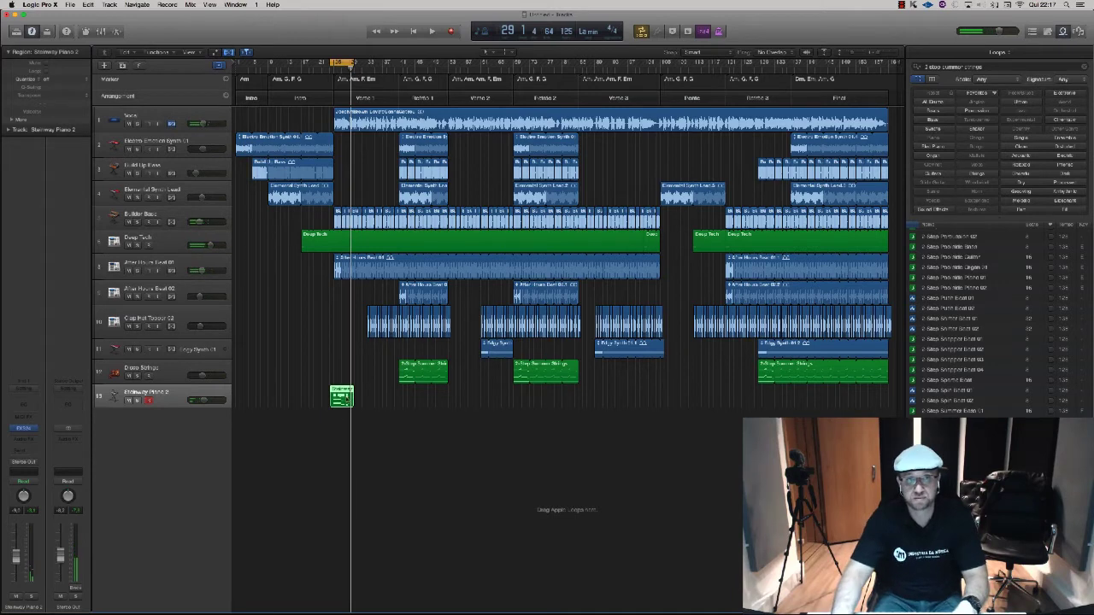
Open the recorded piano region in the Piano Roll, select the first chord's notes, and quantize the region to 1/16 Note.
key(p)
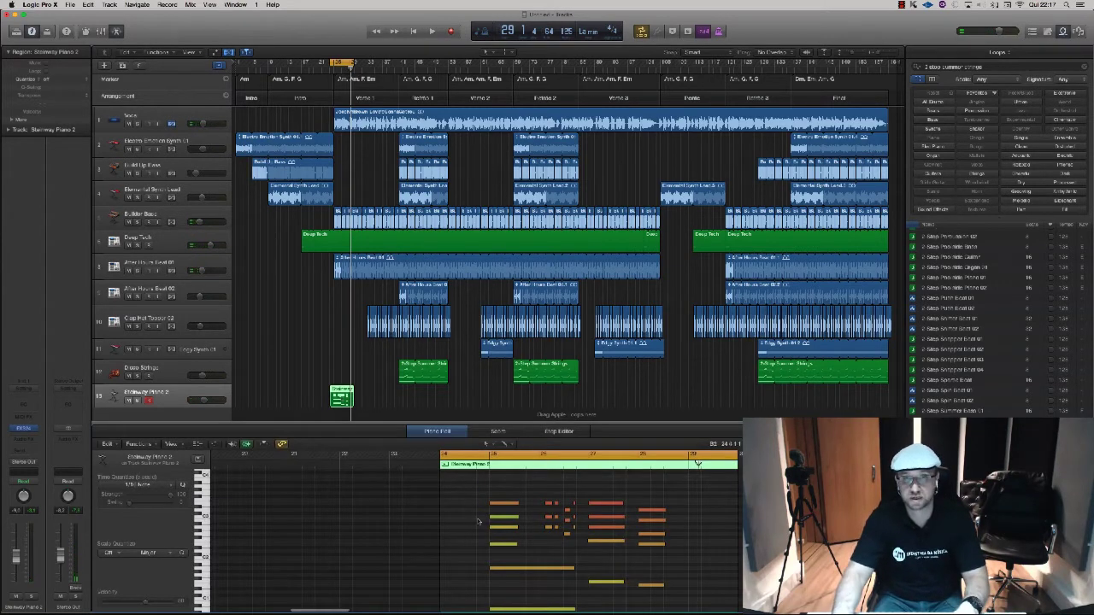
drag(441, 493, 489, 597)
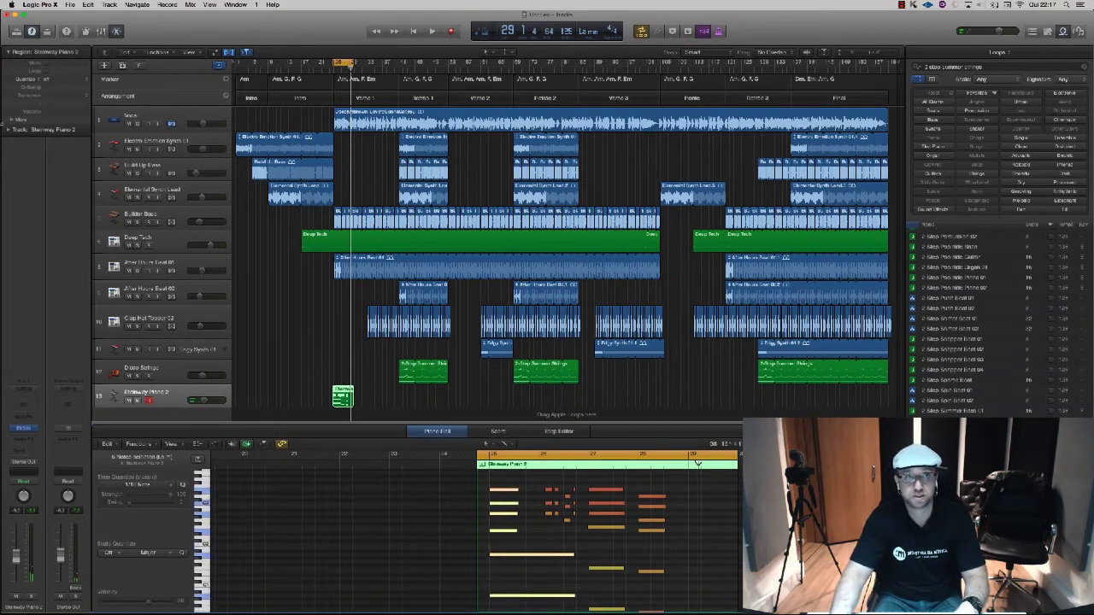
click(43, 79)
click(60, 118)
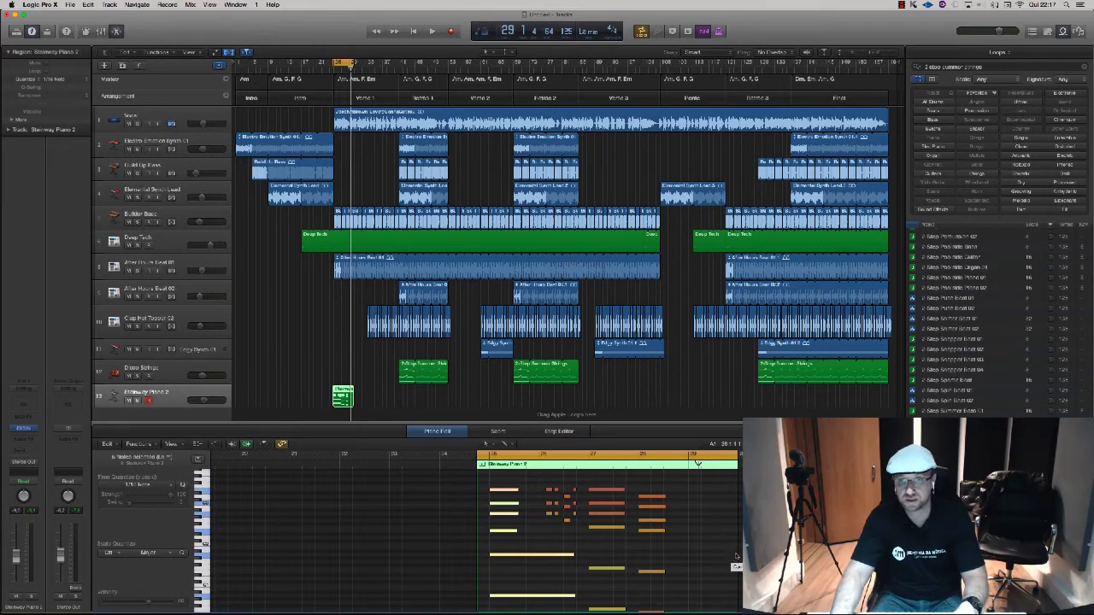
Trim the Steinway Piano 2 region to span bars 25 to 29 and play it back with the Piano Roll slightly enlarged.
drag(736, 553, 688, 555)
drag(477, 542, 488, 541)
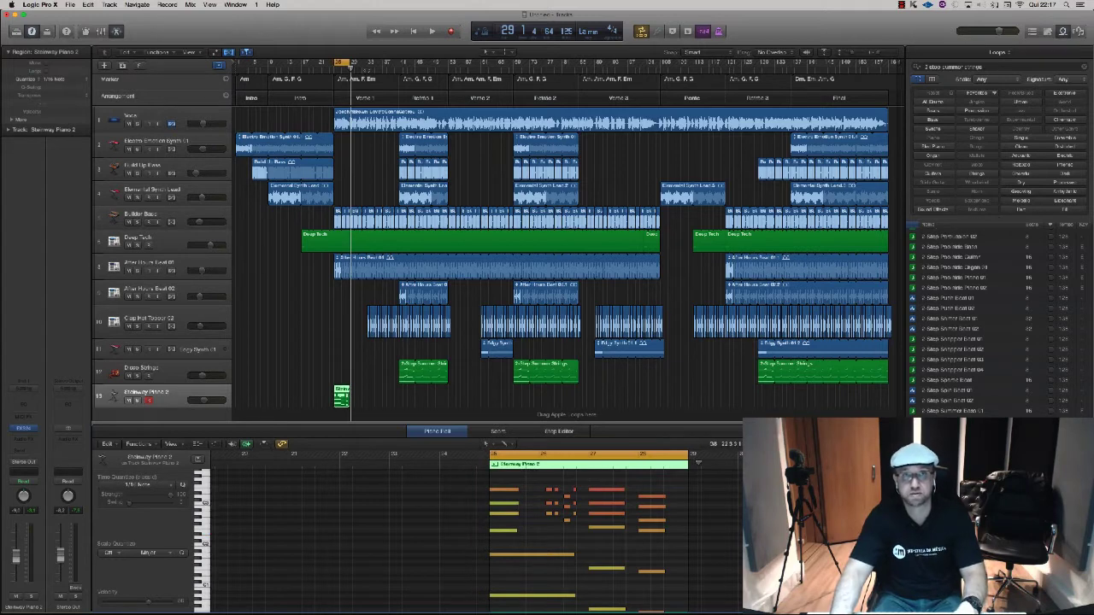
key(space)
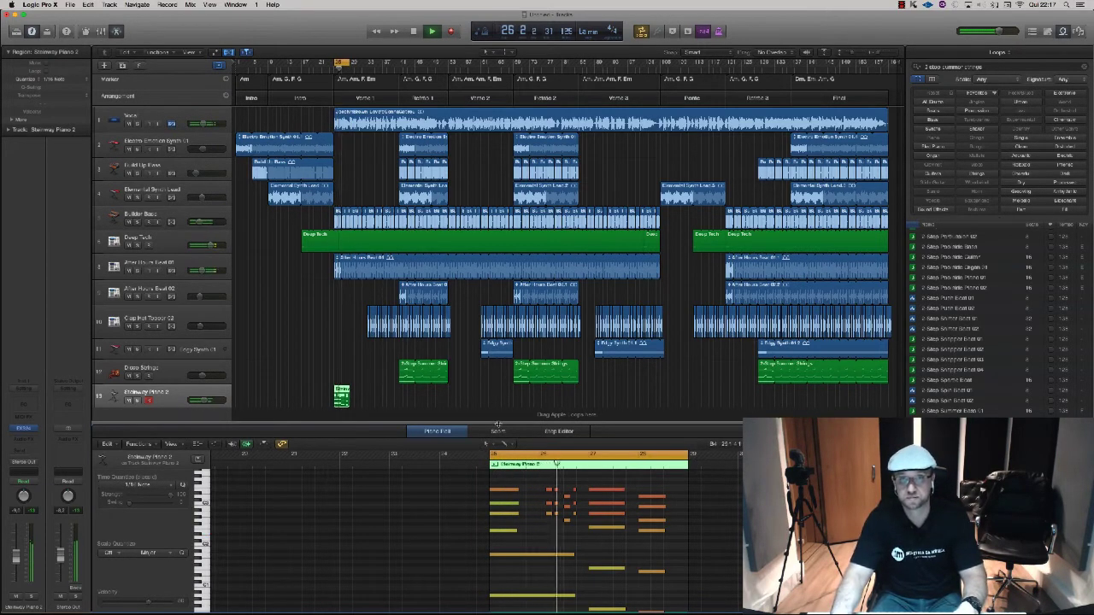
drag(500, 429, 507, 415)
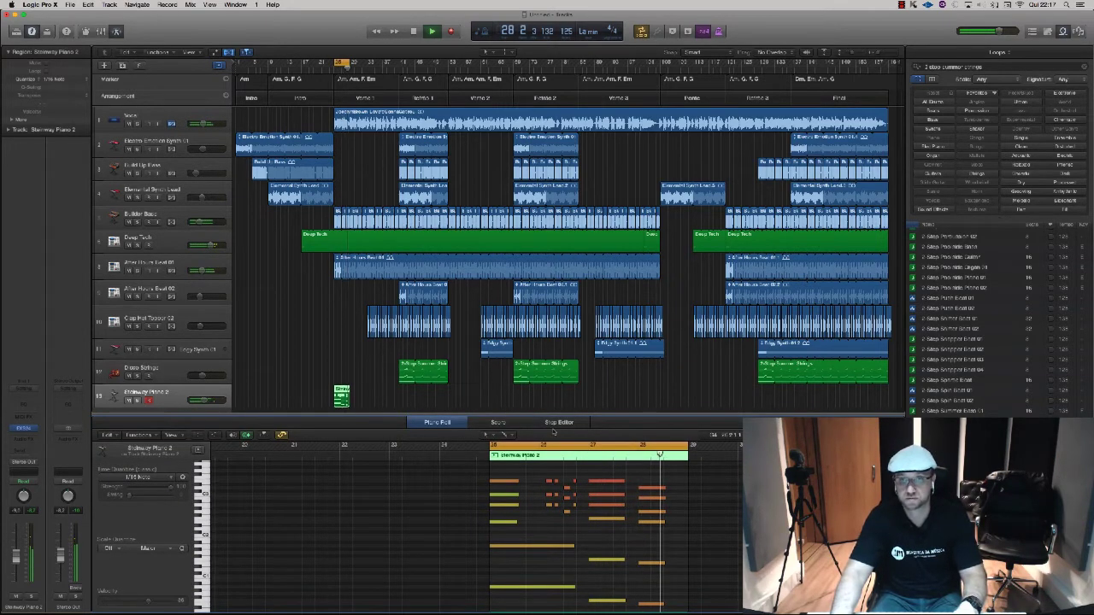
key(space)
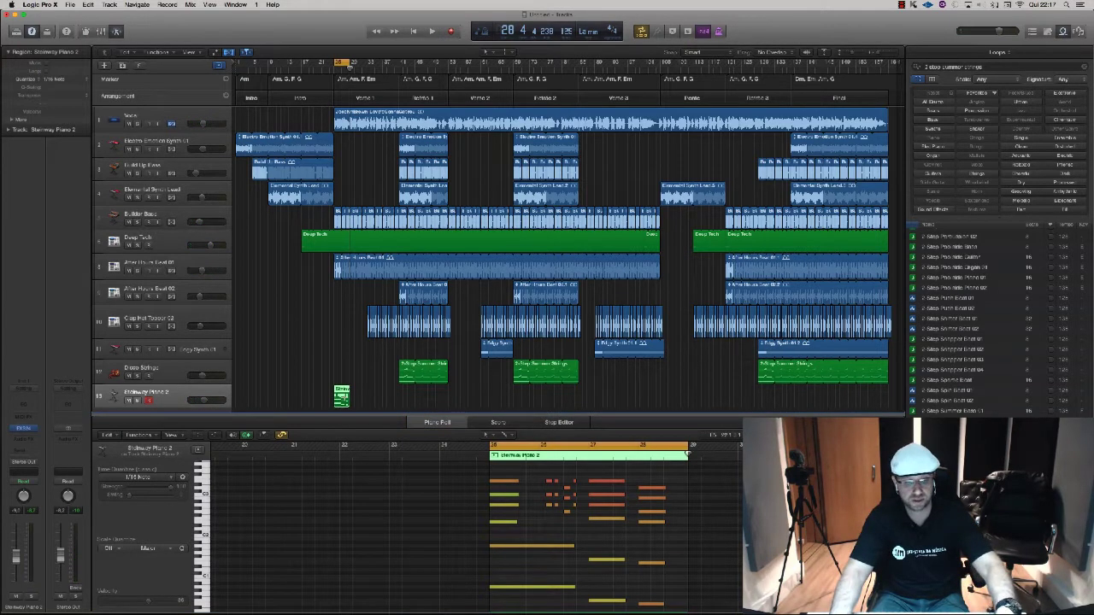
Repeat the four-bar piano region three times to fill Verse 1.
key(super+r)
key(super+r)
key(super+r)
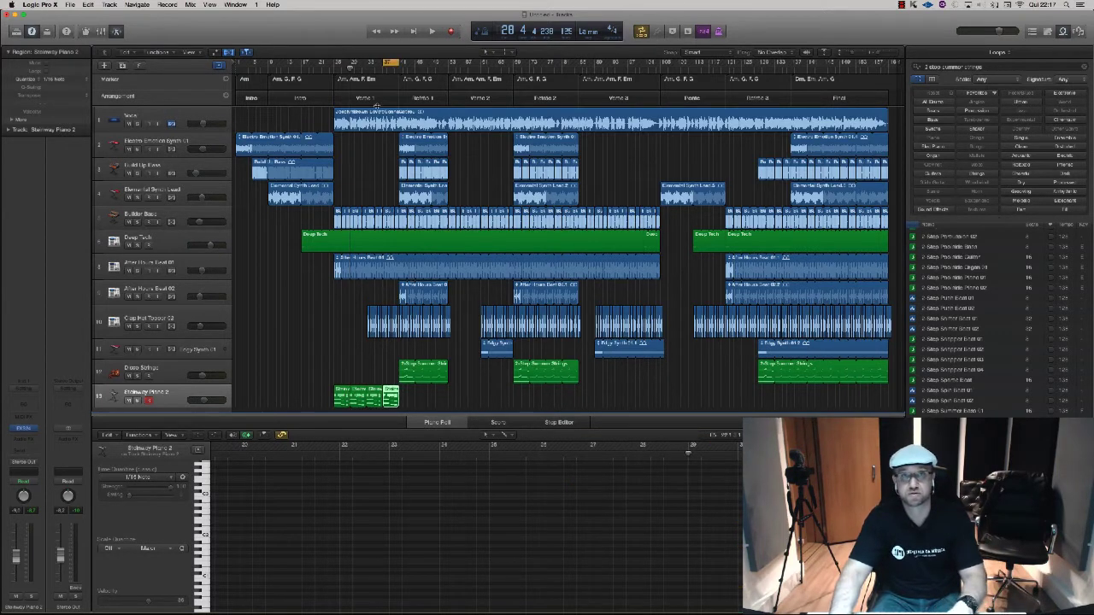
Set the cycle range to 16 bars from bar 25, start playback, and close the Piano Roll.
drag(335, 63, 399, 65)
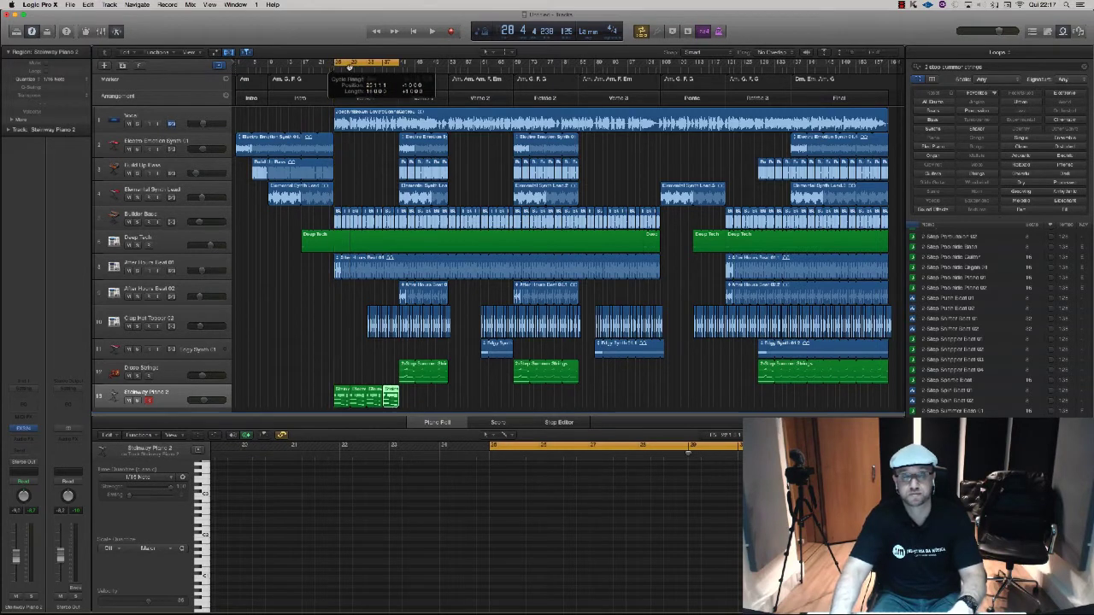
key(space)
key(e)
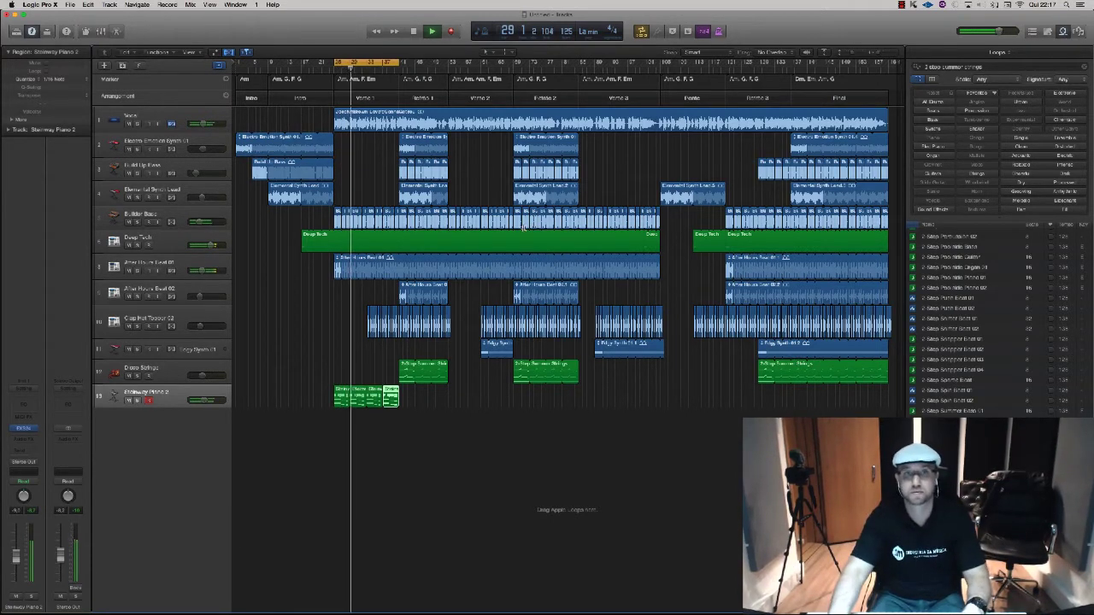
Select all regions on the Steinway Piano 2 track and turn off cycle mode during playback.
key(super+Down)
key(super+Down)
key(super+Right)
key(super+Right)
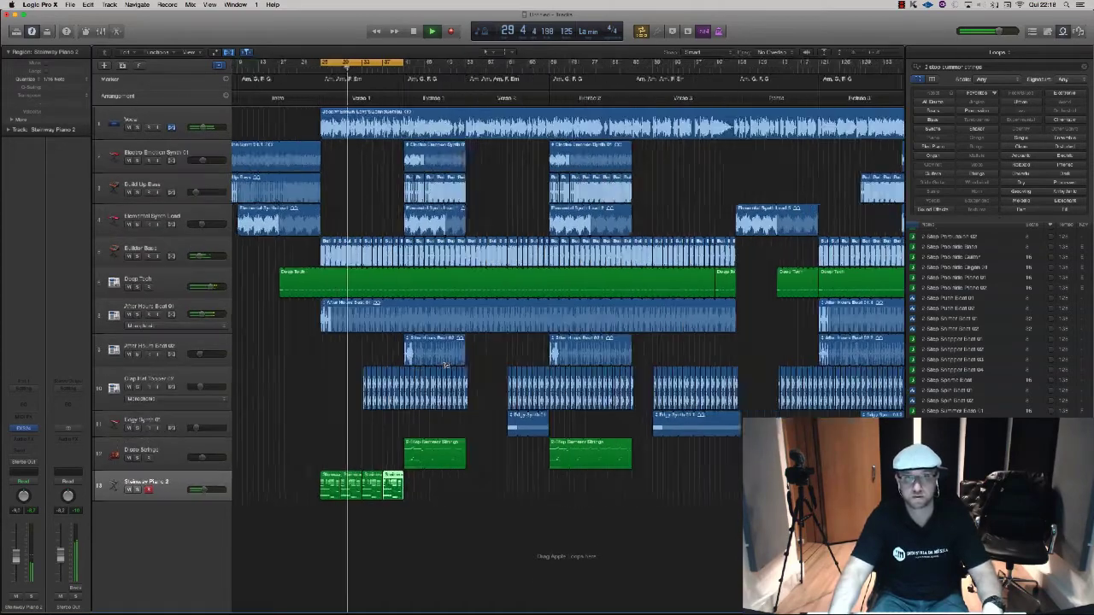
scroll(444, 365, up, 2)
scroll(444, 365, up, 3)
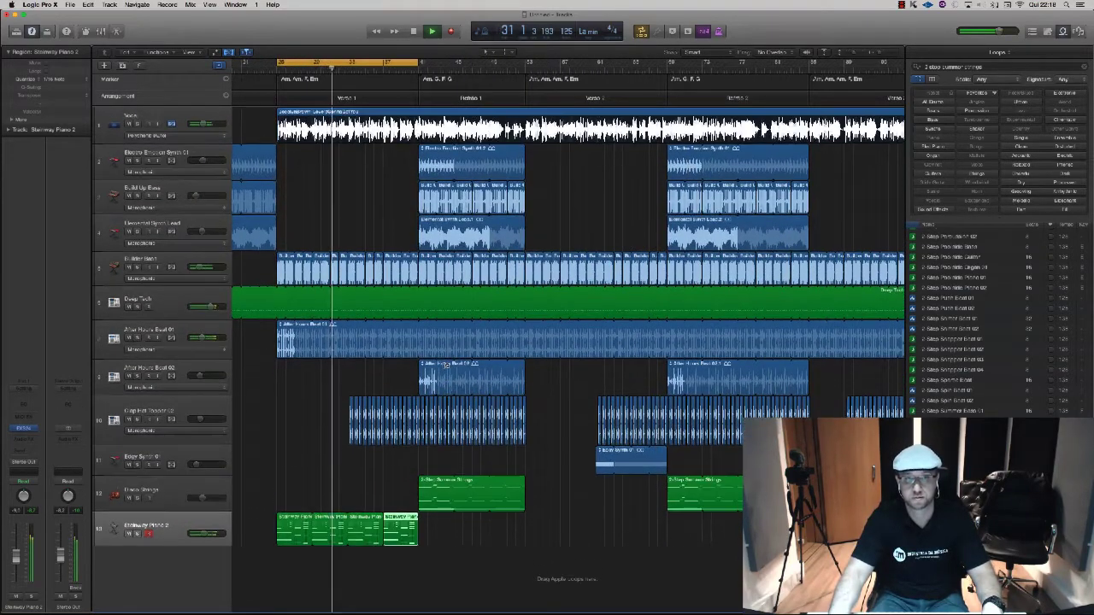
scroll(446, 365, down, 5)
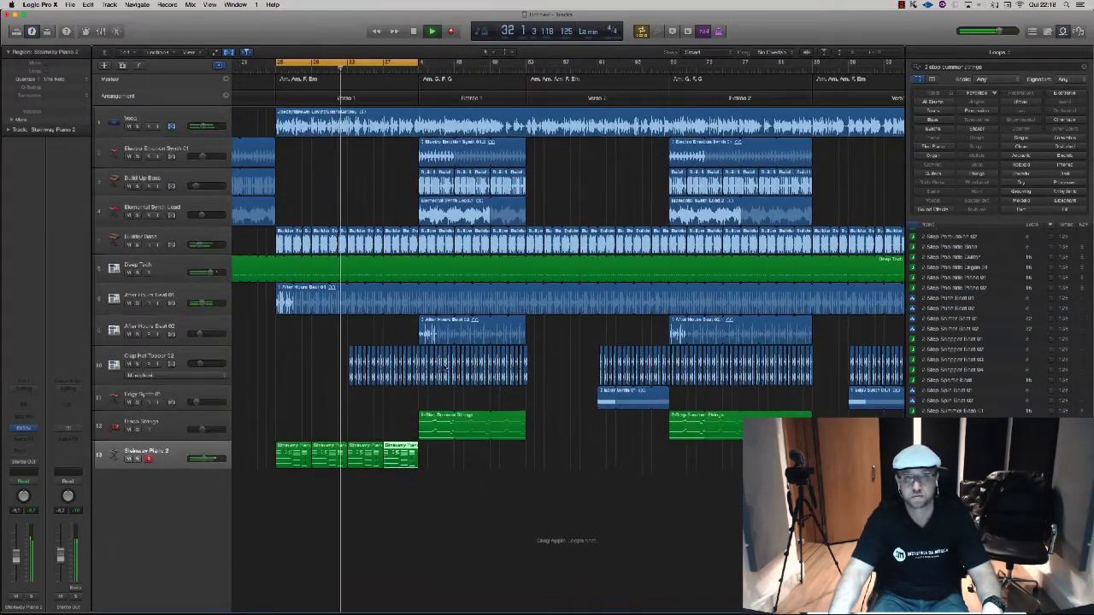
scroll(445, 366, up, 5)
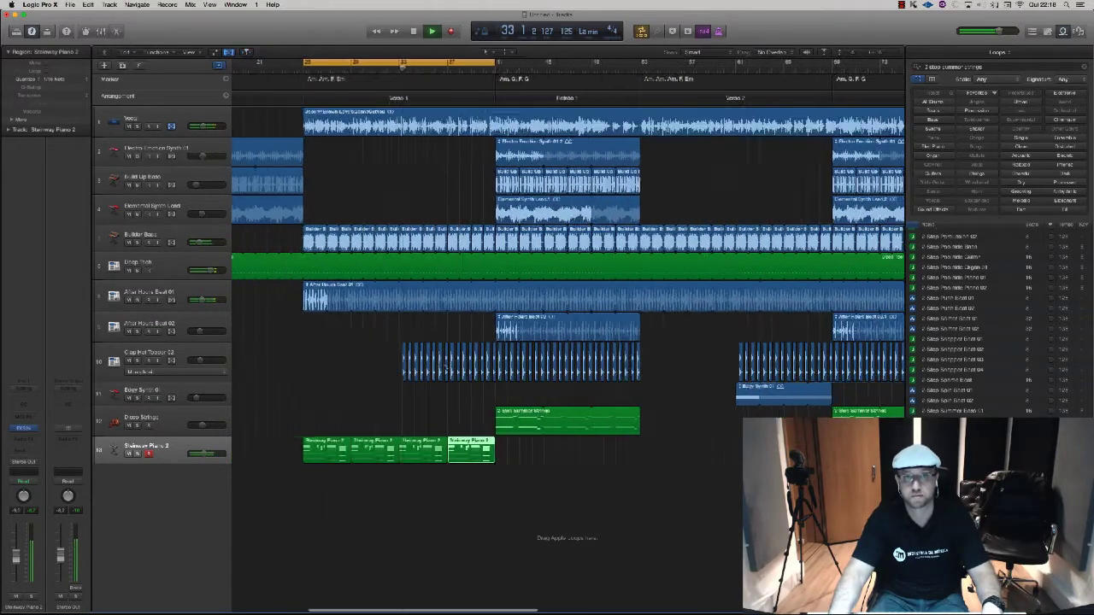
click(171, 449)
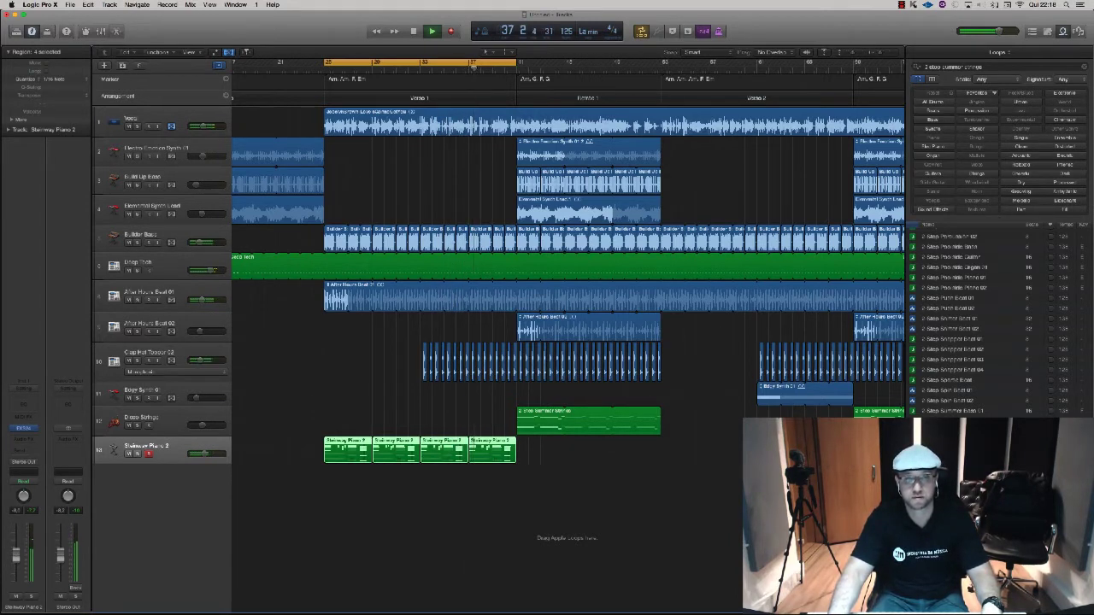
click(392, 62)
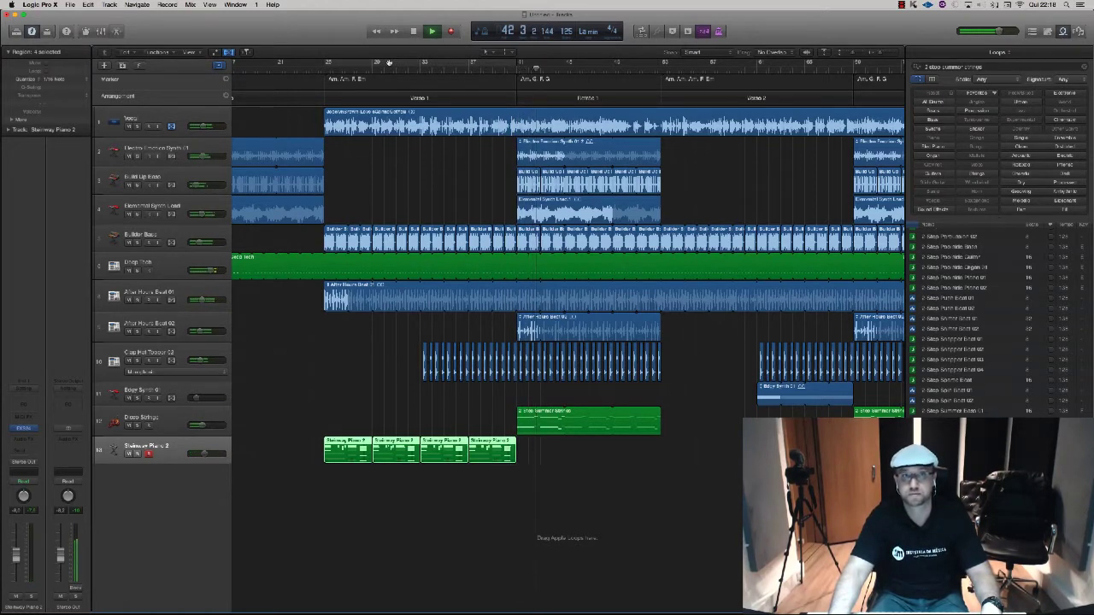
Stop playback, set the cycle range to bars 41 to 53 over the first chorus, and briefly play it.
key(space)
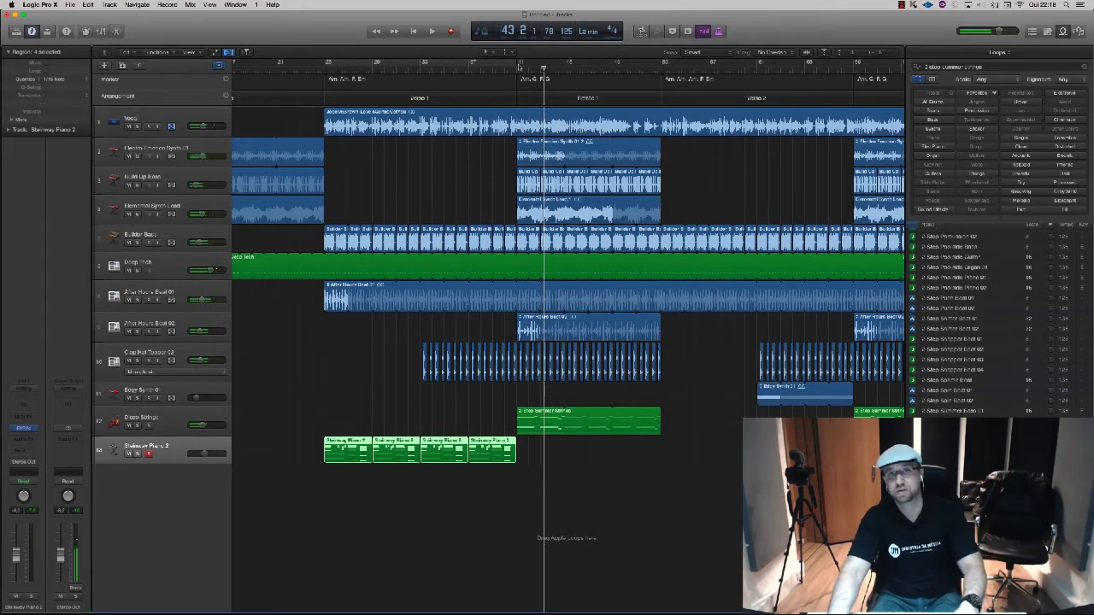
drag(530, 65, 656, 63)
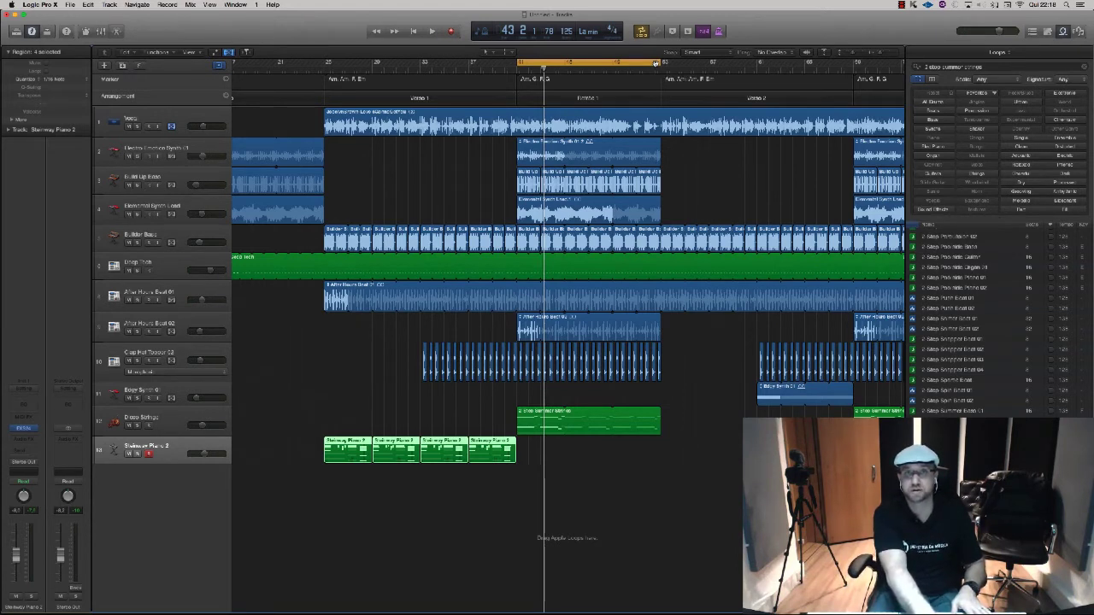
key(space)
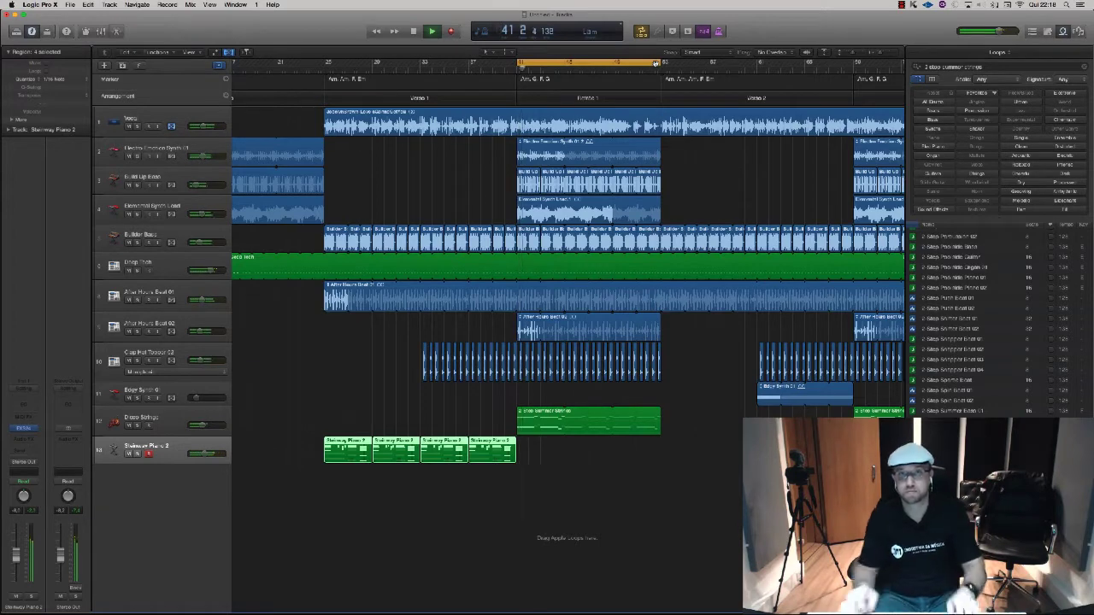
key(space)
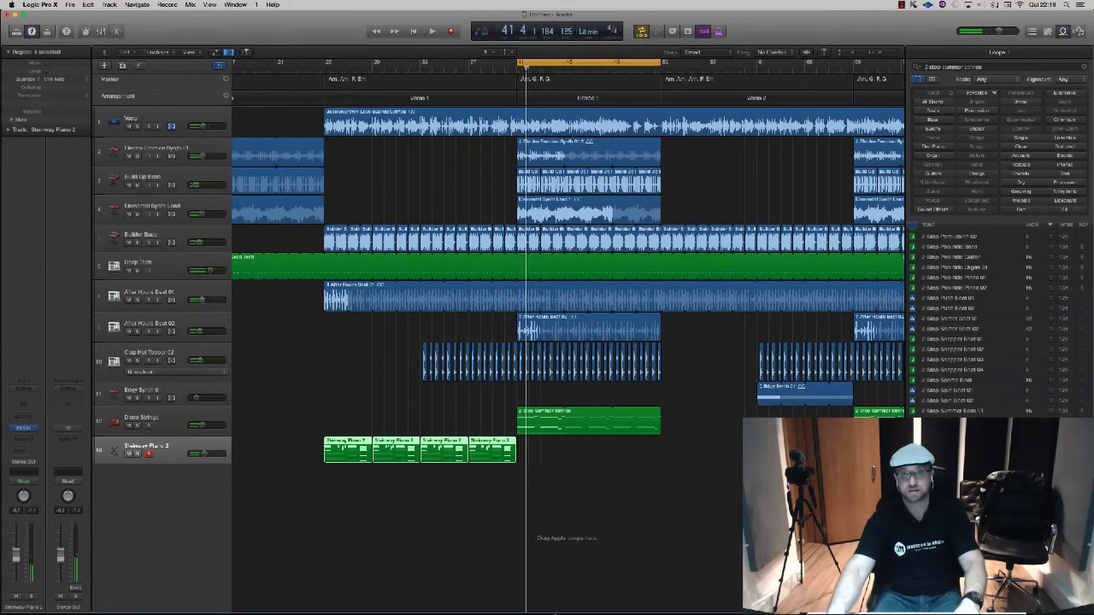
Bring up the Virtual MIDI Piano Keyboard, and in the arrangement shorten the After Hours Beat 01 loop to end at bar 45.
click(607, 603)
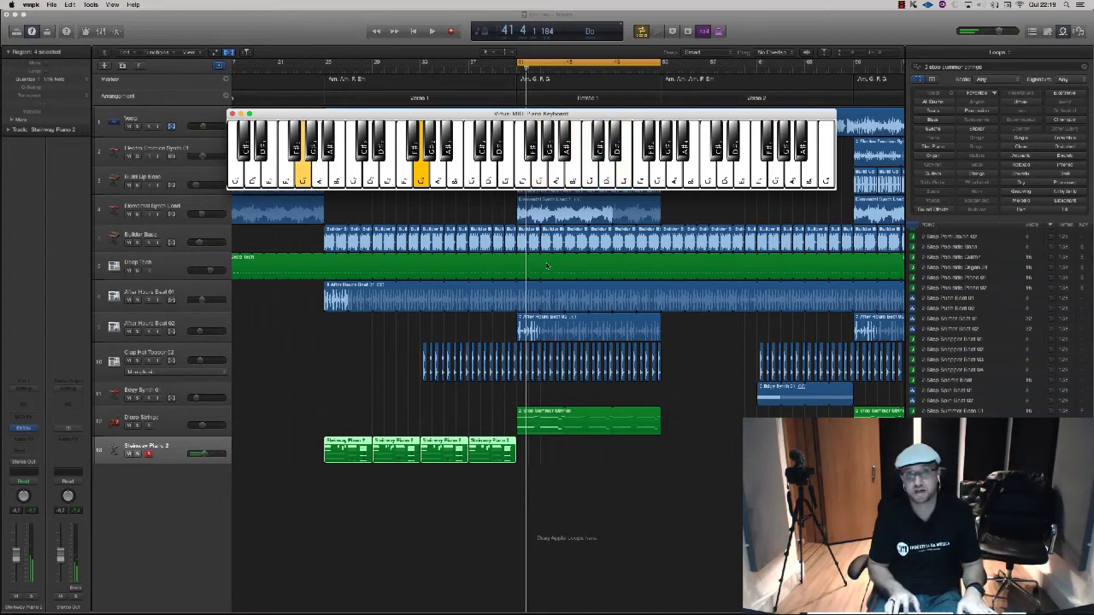
drag(562, 283, 562, 276)
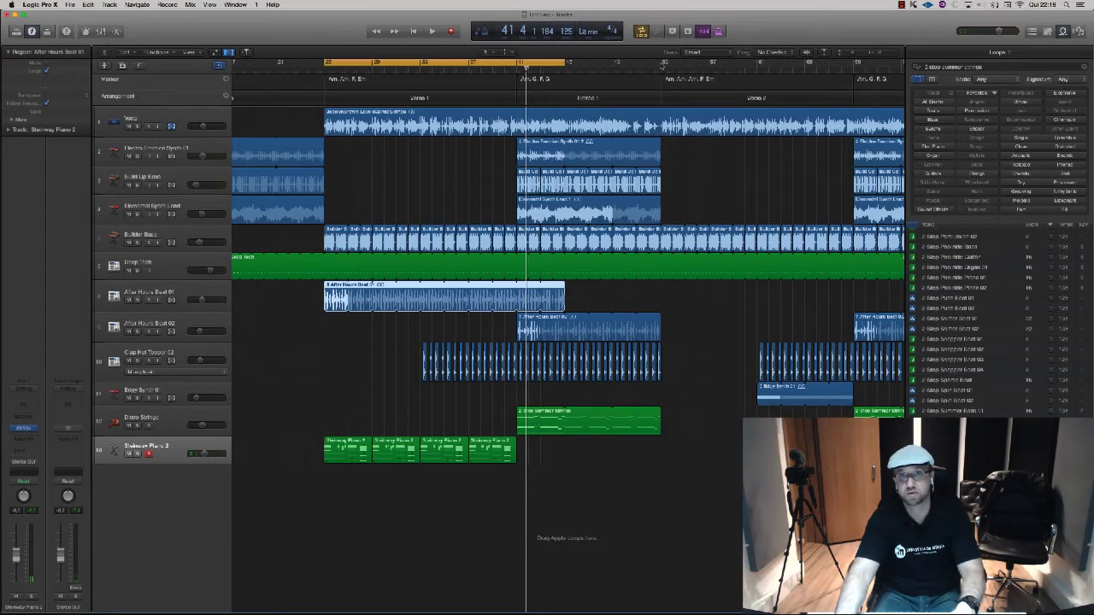
Restore the cycle range to bars 41 to 53 and play it to rehearse the chorus chords on the piano.
drag(518, 64, 665, 65)
key(space)
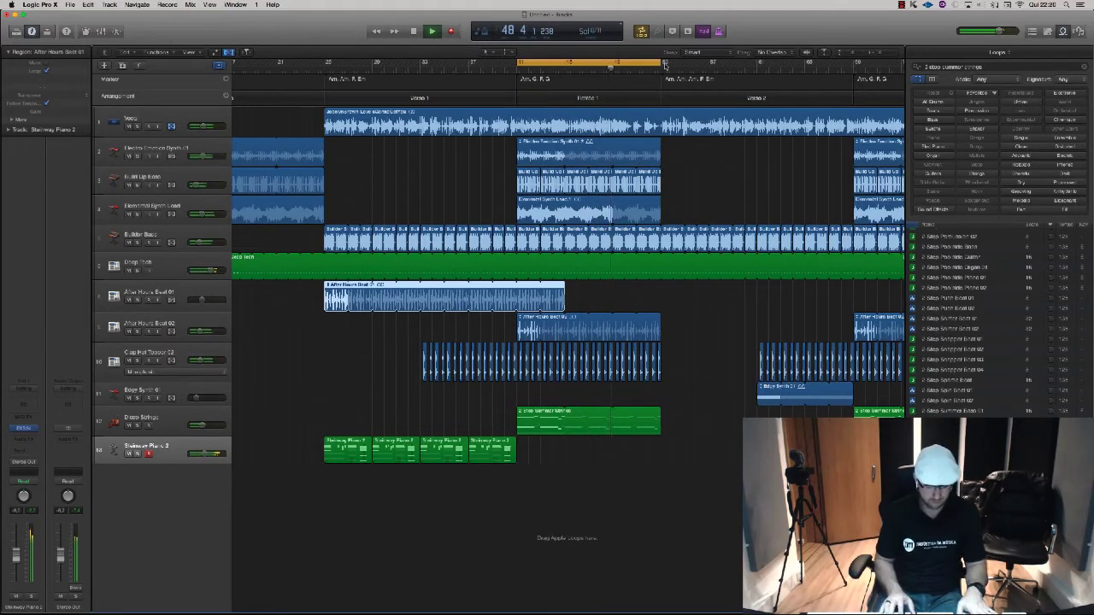
key(space)
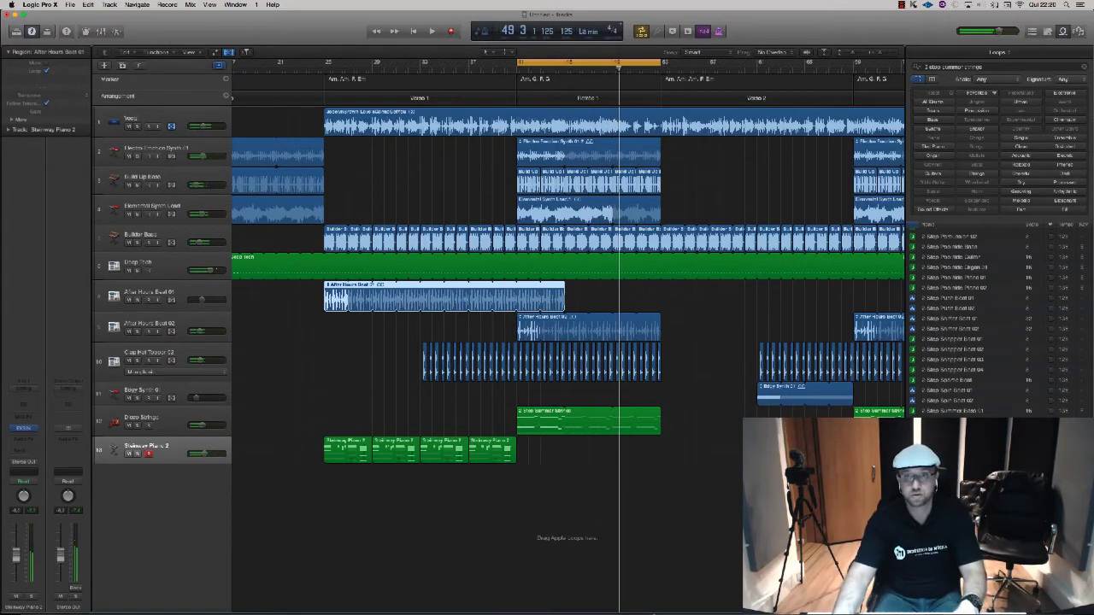
Close the Virtual MIDI Piano Keyboard and record the chorus chords on the Steinway Piano 2 track from bar 41 up to bar 49.
click(623, 603)
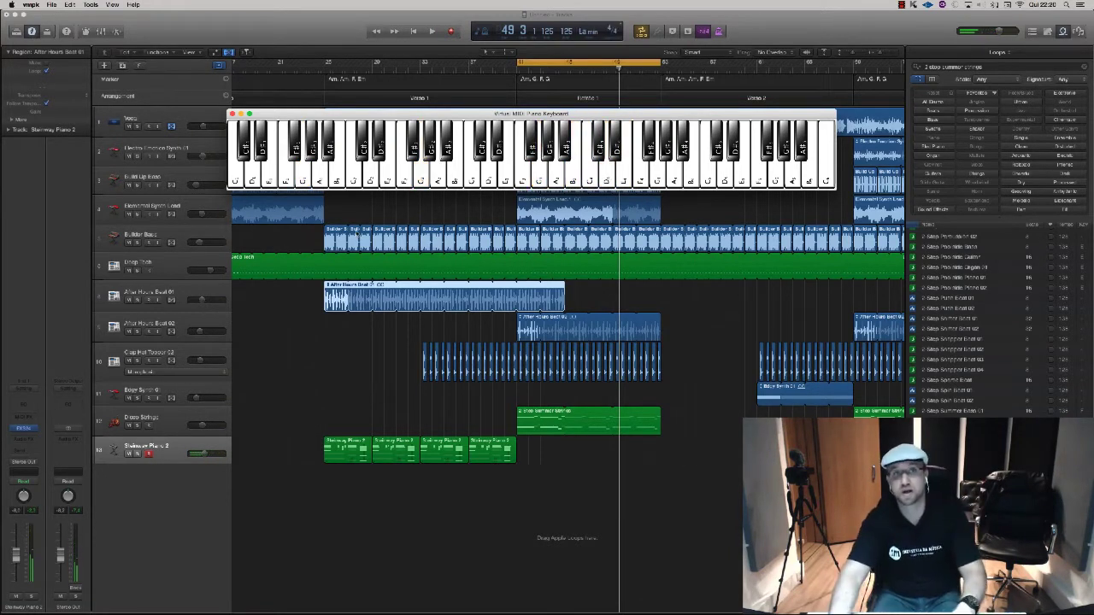
click(232, 114)
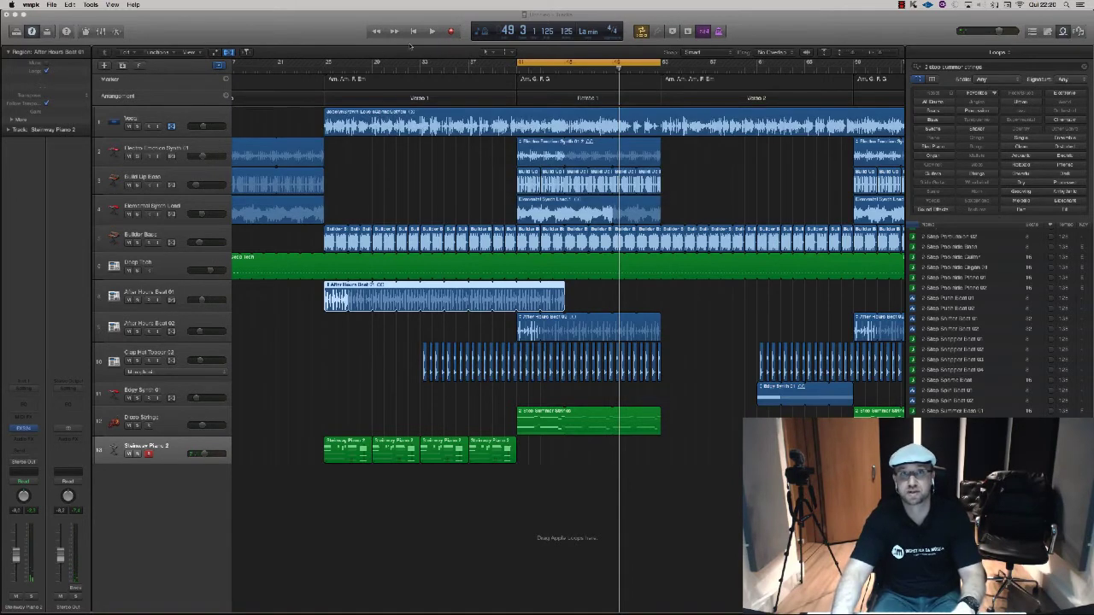
click(452, 32)
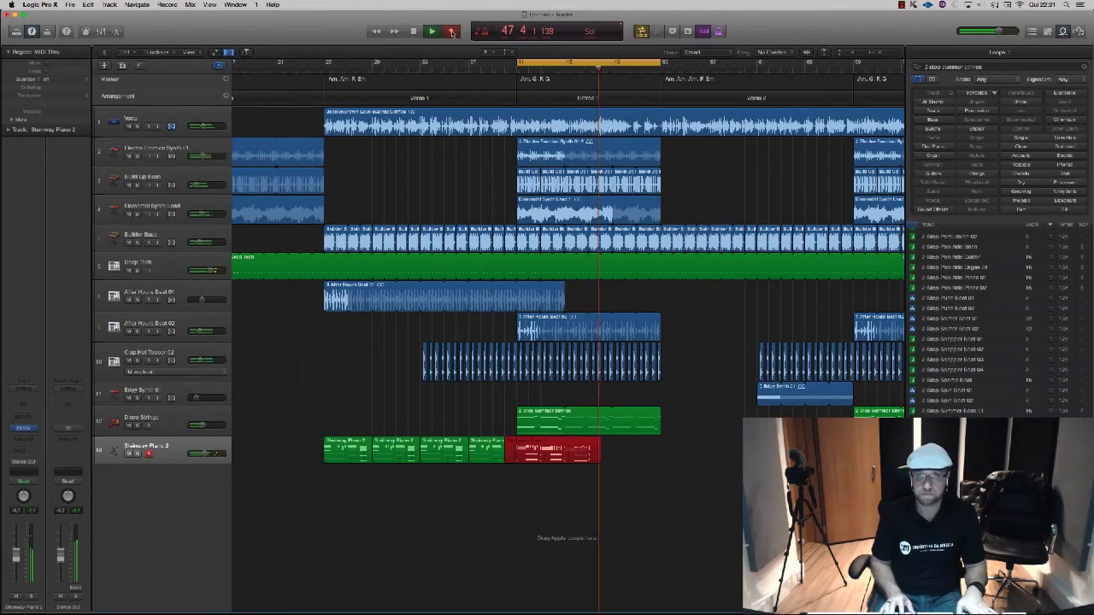
click(452, 32)
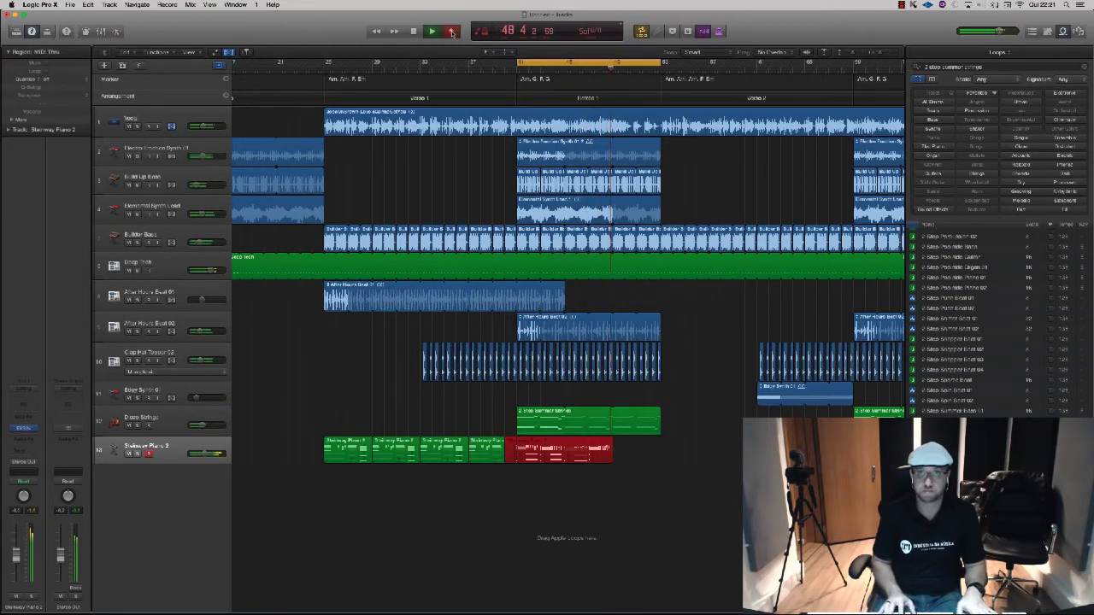
key(space)
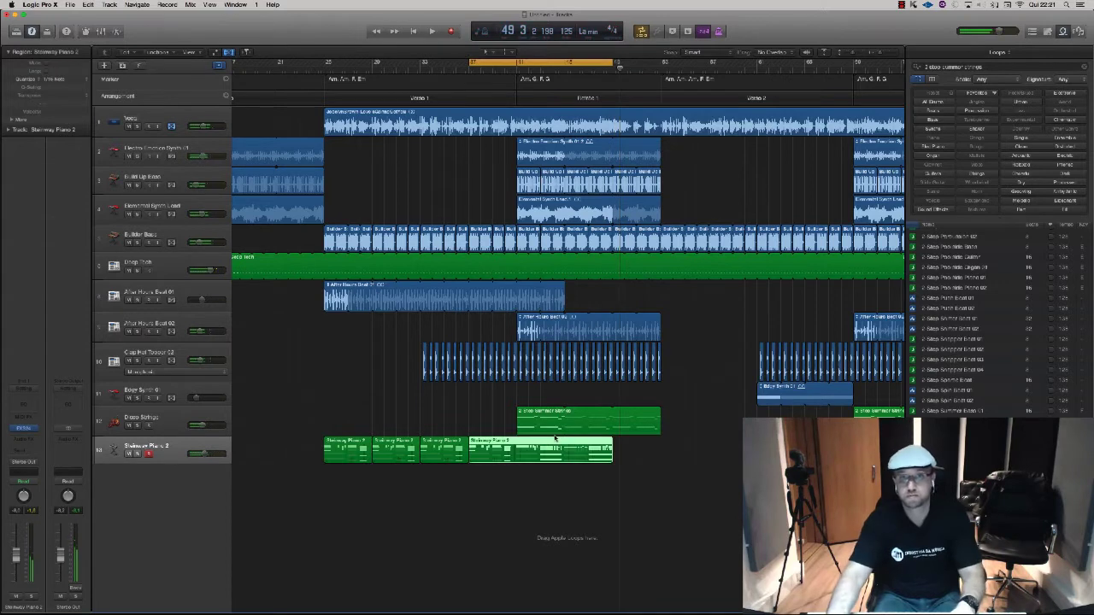
Split the recorded Steinway Piano 2 region at bar 41 and open the chorus part in the Piano Roll.
key(t)
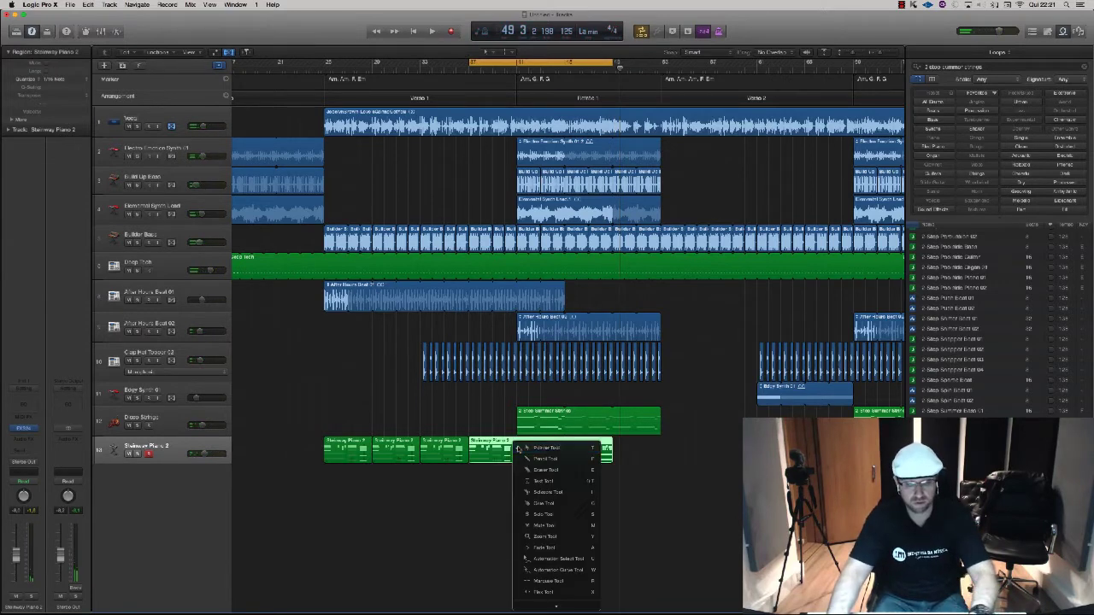
key(t)
click(517, 443)
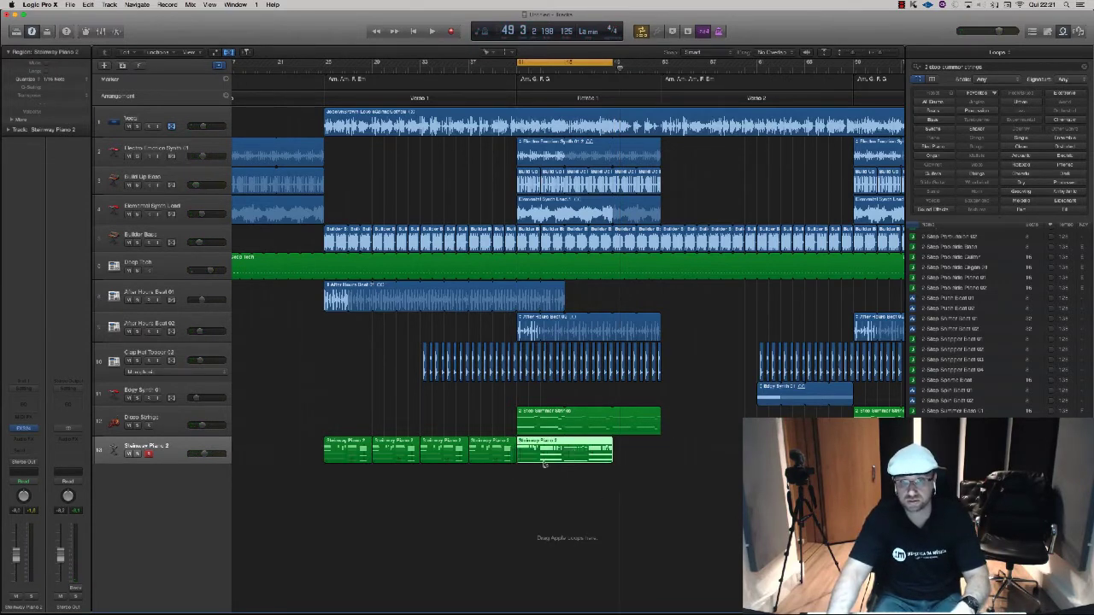
double_click(544, 460)
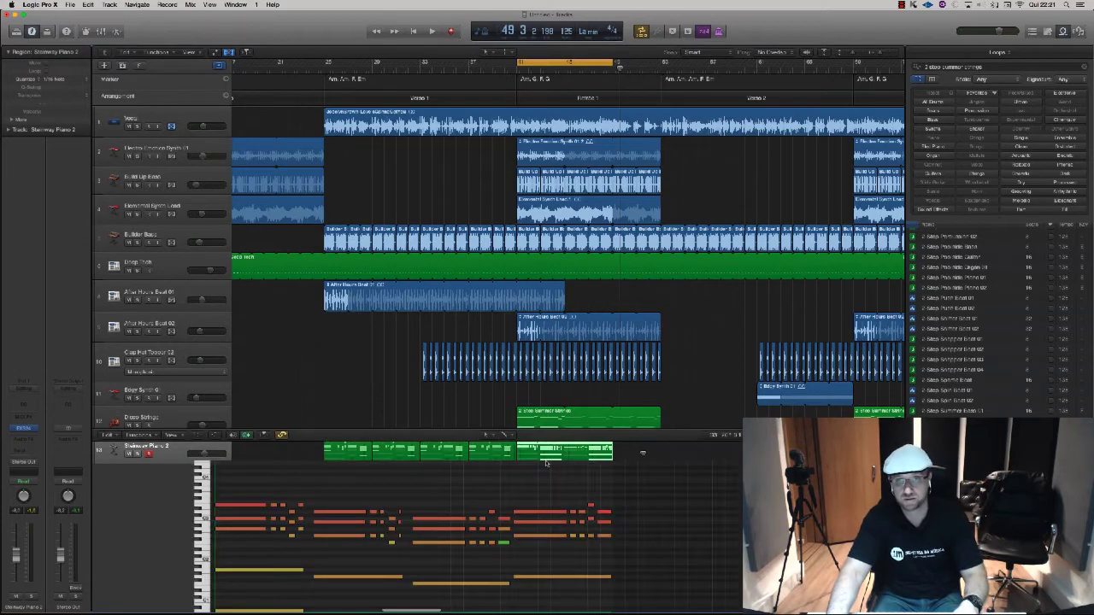
scroll(541, 503, left, 3)
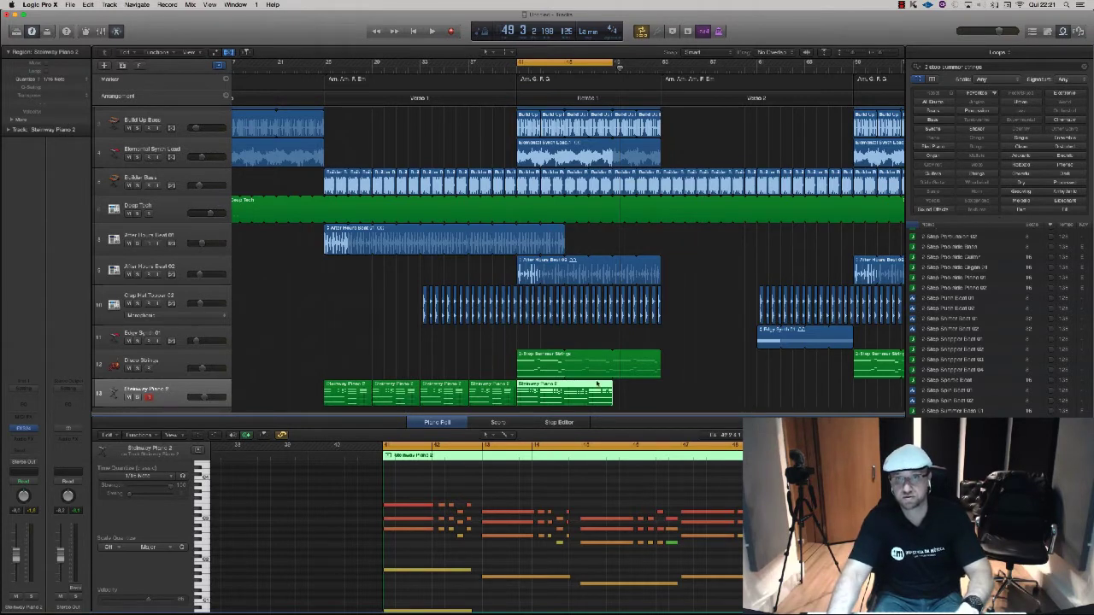
Split the chorus piano region at bar 45, using the Keep option for the notes crossing the split.
key(t)
key(t)
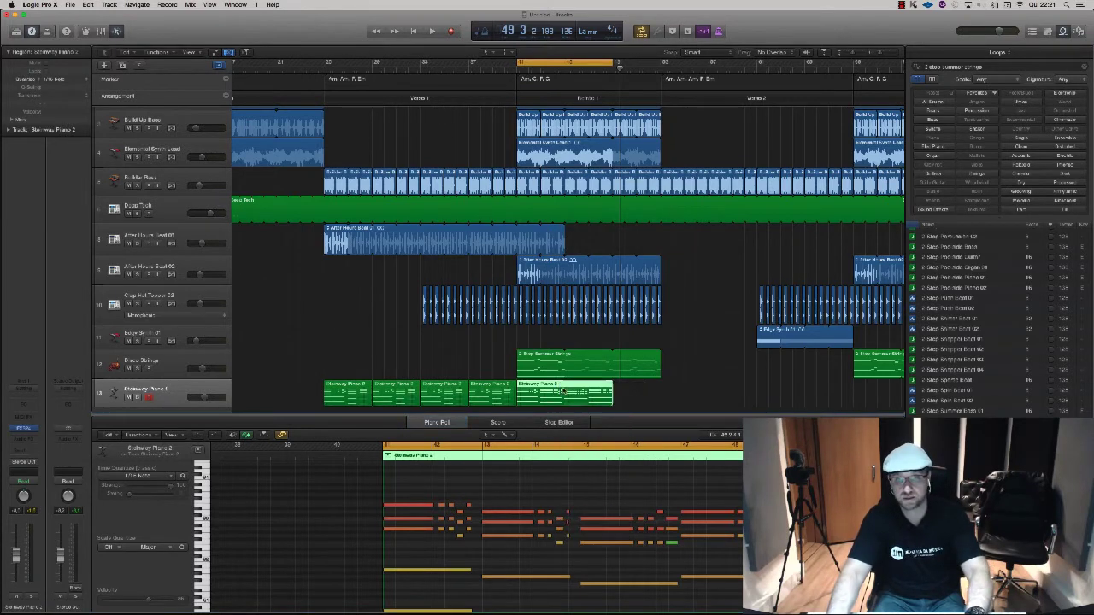
right_click(558, 476)
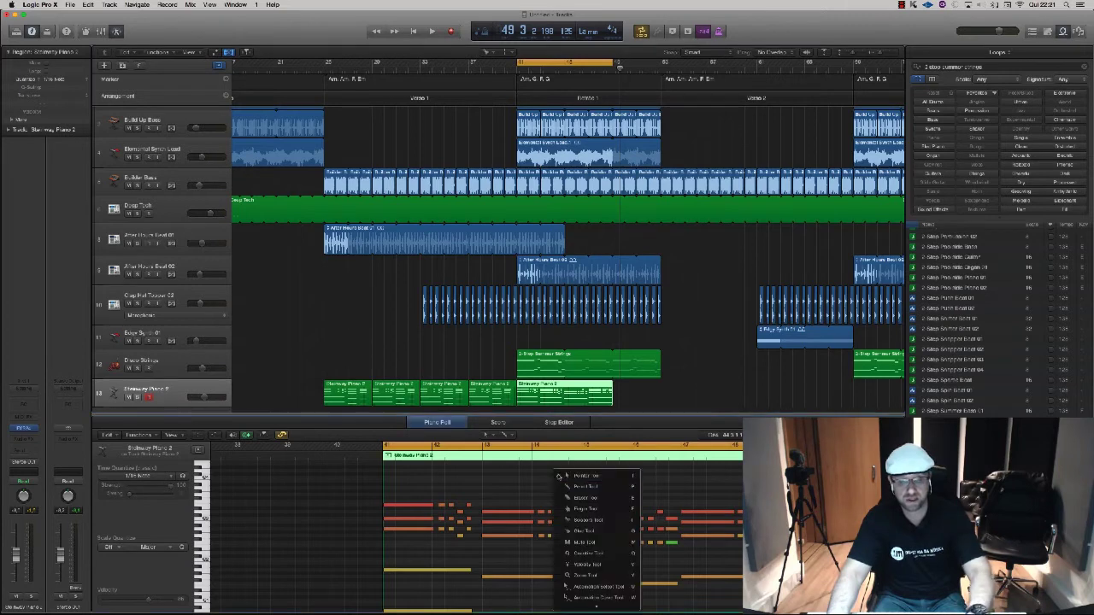
key(Escape)
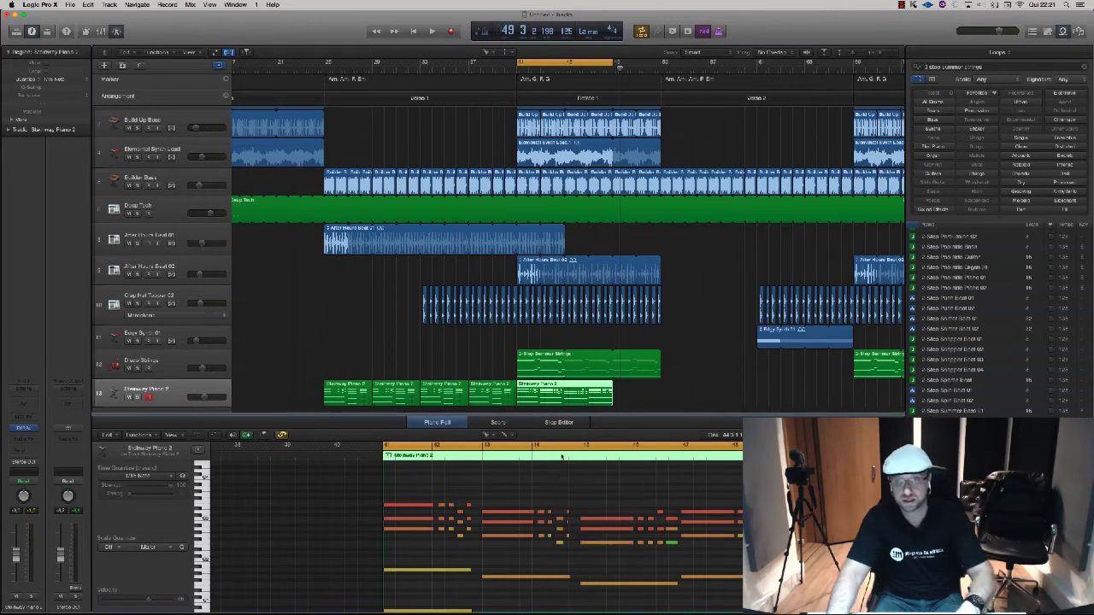
super+click(565, 389)
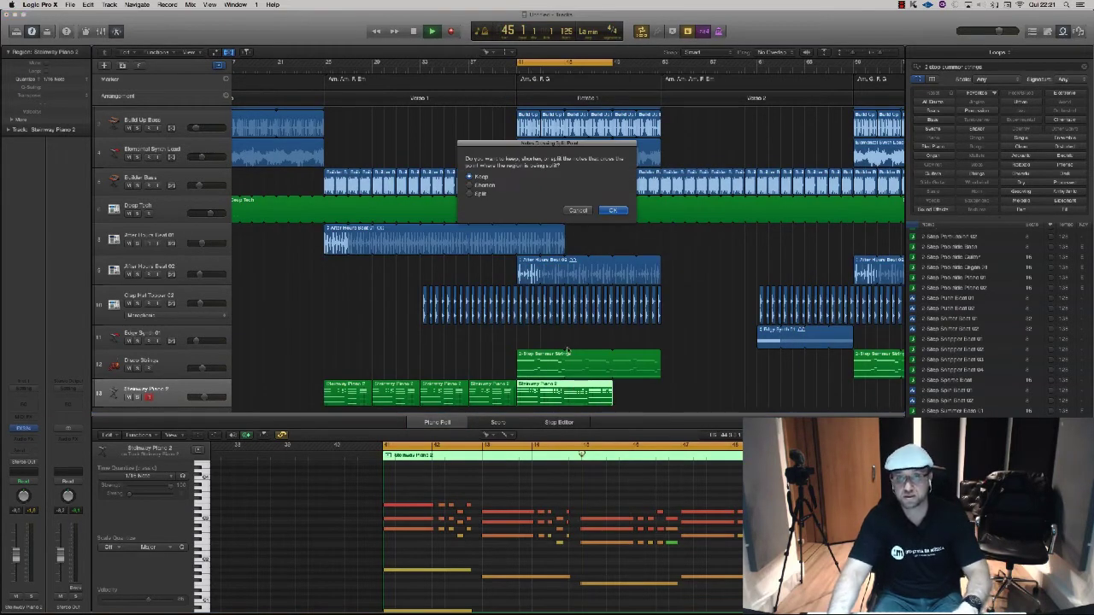
click(612, 211)
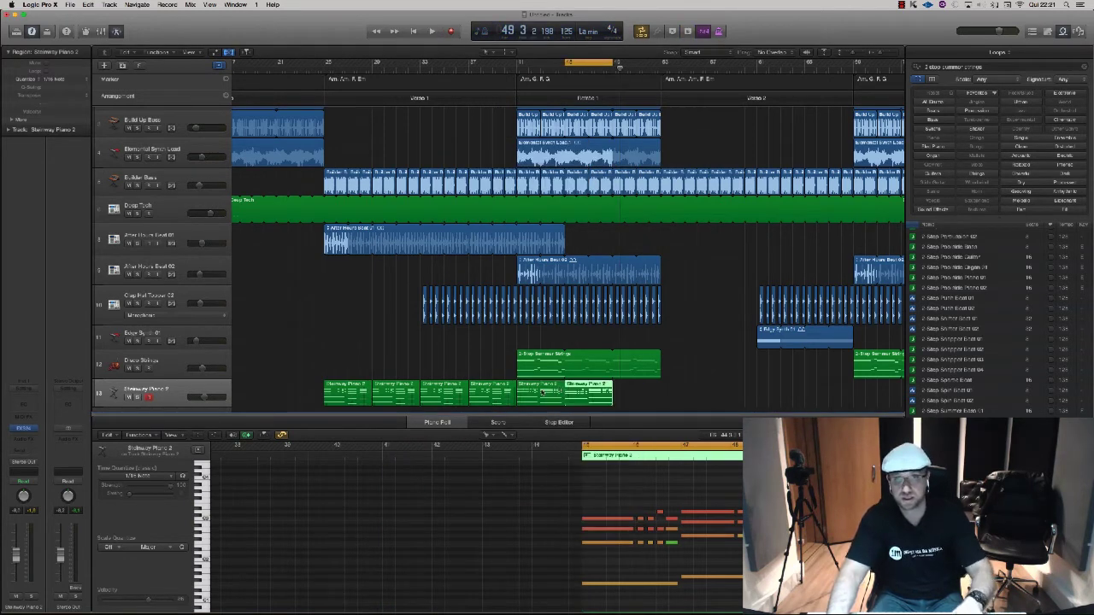
Copy the piano region of bars 41 to 45 to bar 49 and play bars 41 to 53 as a cycle.
drag(542, 392, 637, 400)
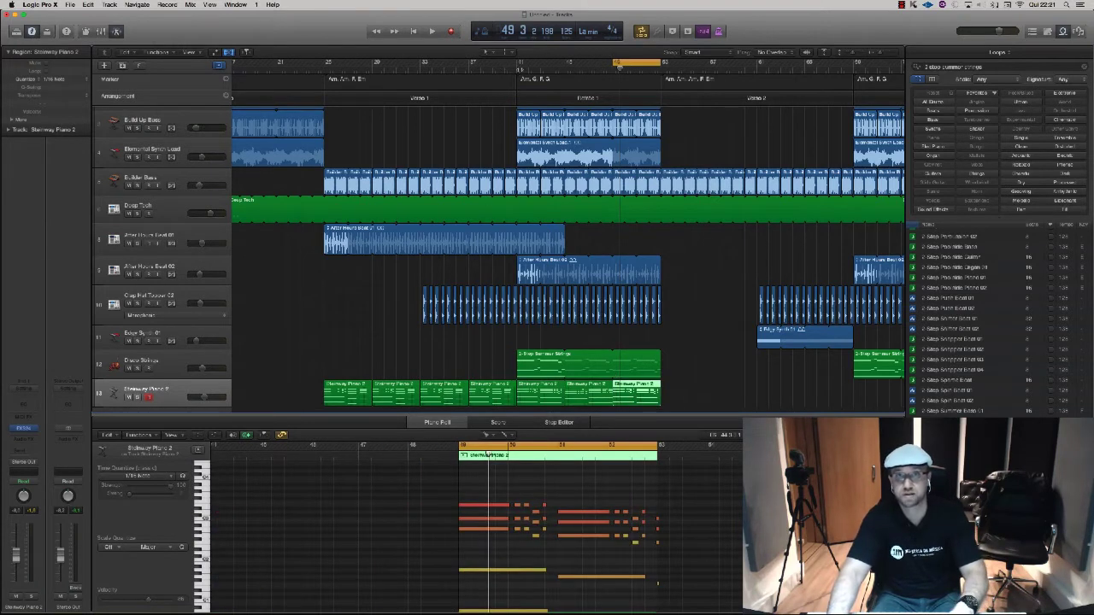
drag(519, 64, 660, 67)
key(space)
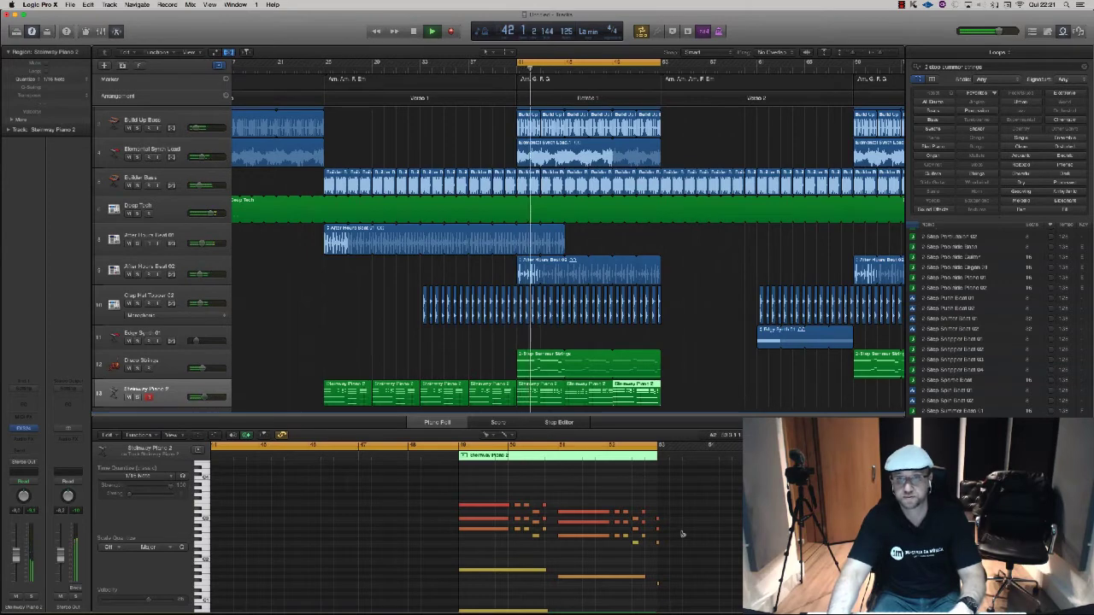
Select the three chorus piano regions and align the starts of the four chord notes with bar 45 in the Piano Roll.
click(680, 396)
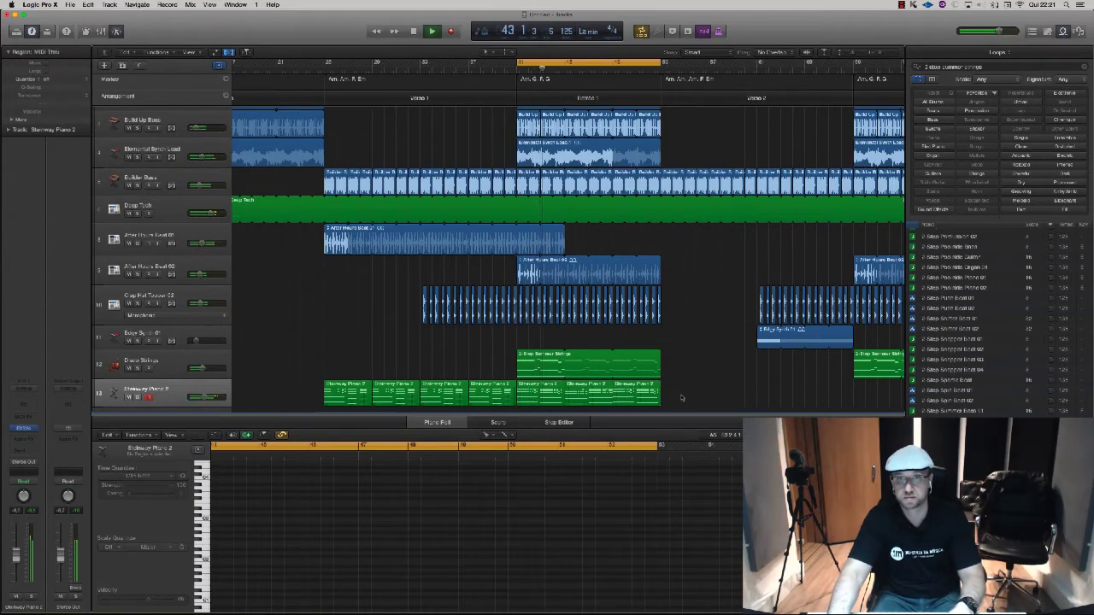
drag(681, 398, 525, 394)
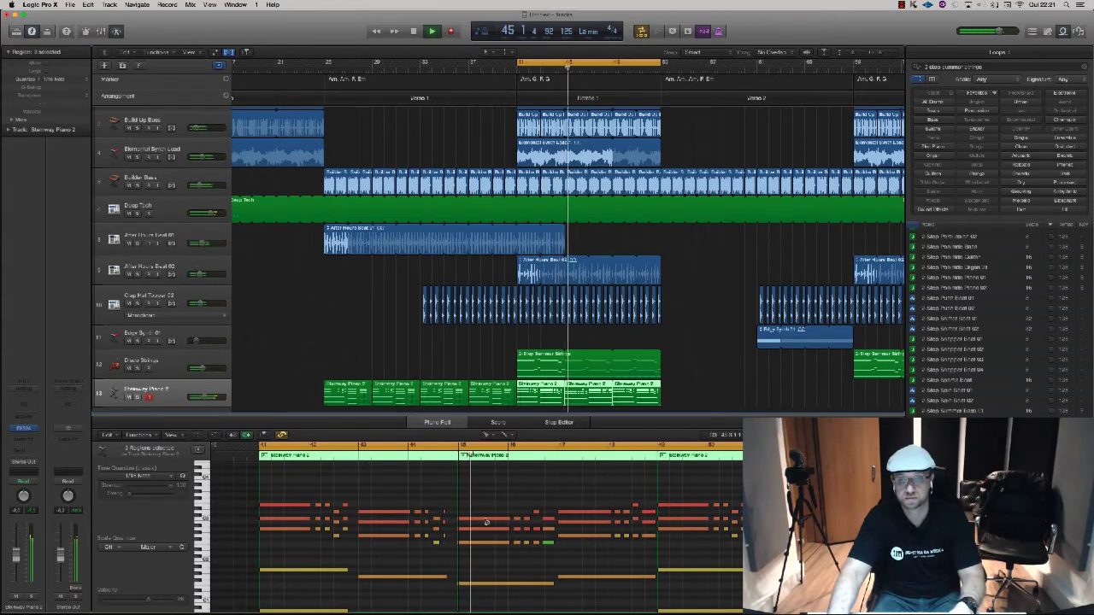
key(space)
click(508, 455)
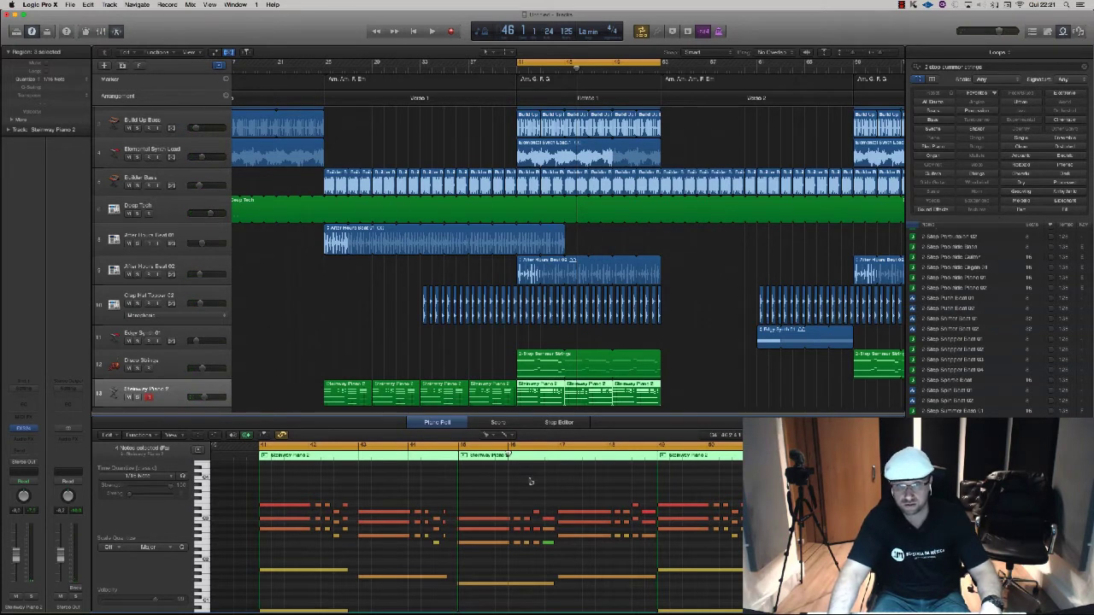
scroll(529, 482, up, 6)
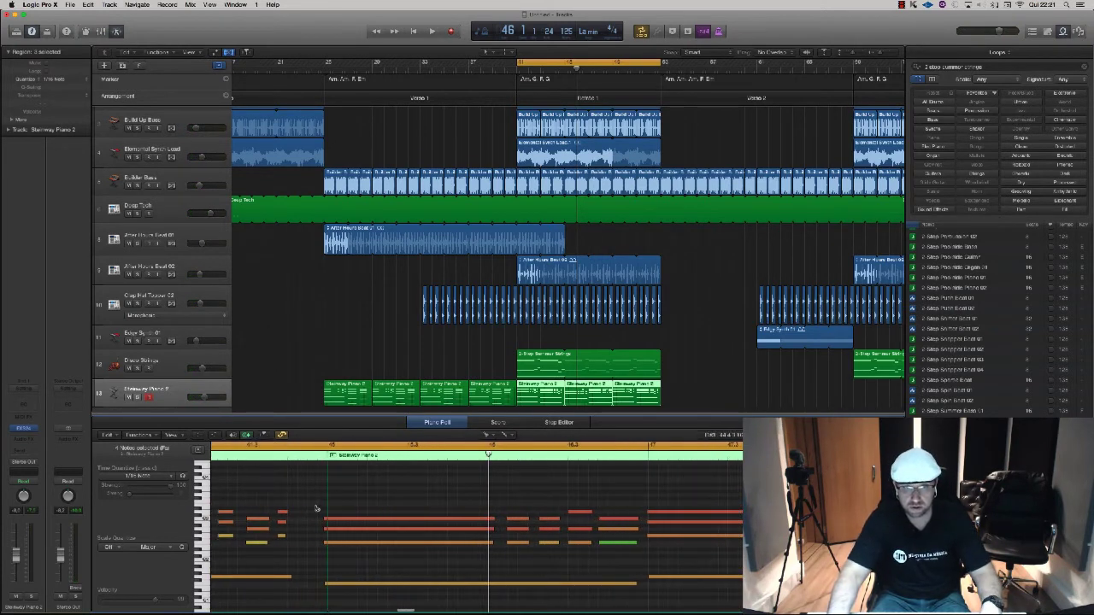
drag(316, 503, 328, 586)
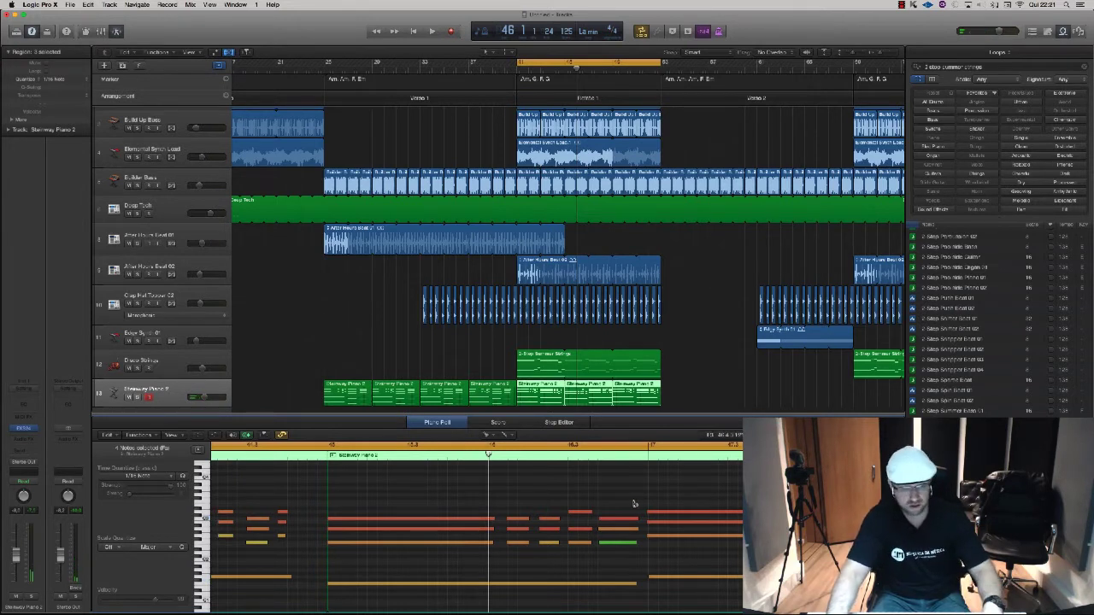
scroll(633, 504, down, 5)
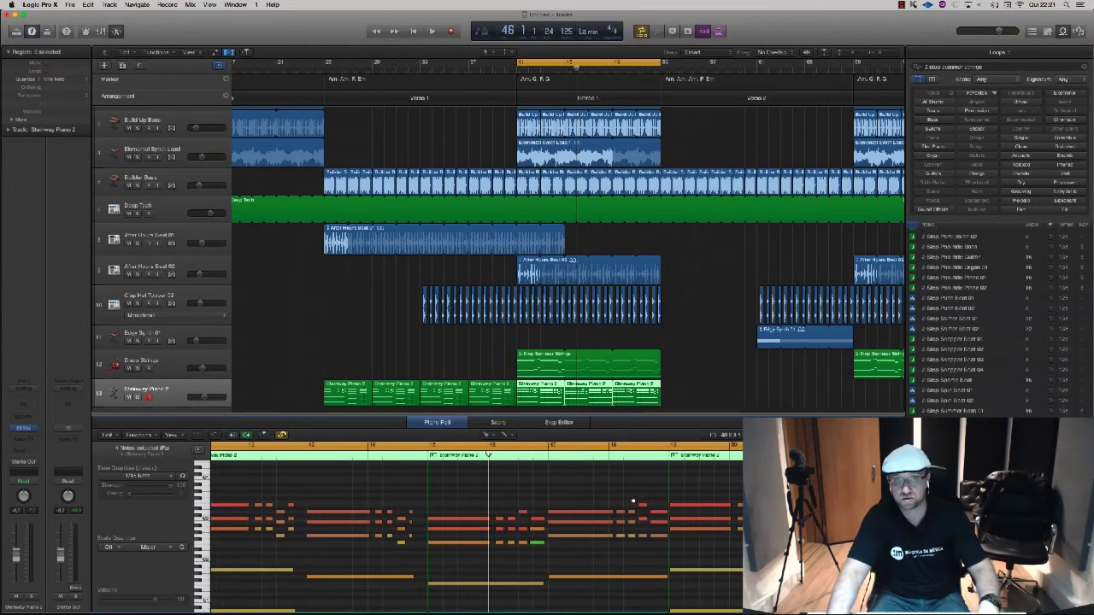
scroll(633, 501, down, 3)
Play back the chorus and review the piano notes of all three regions and the wider song arrangement.
key(space)
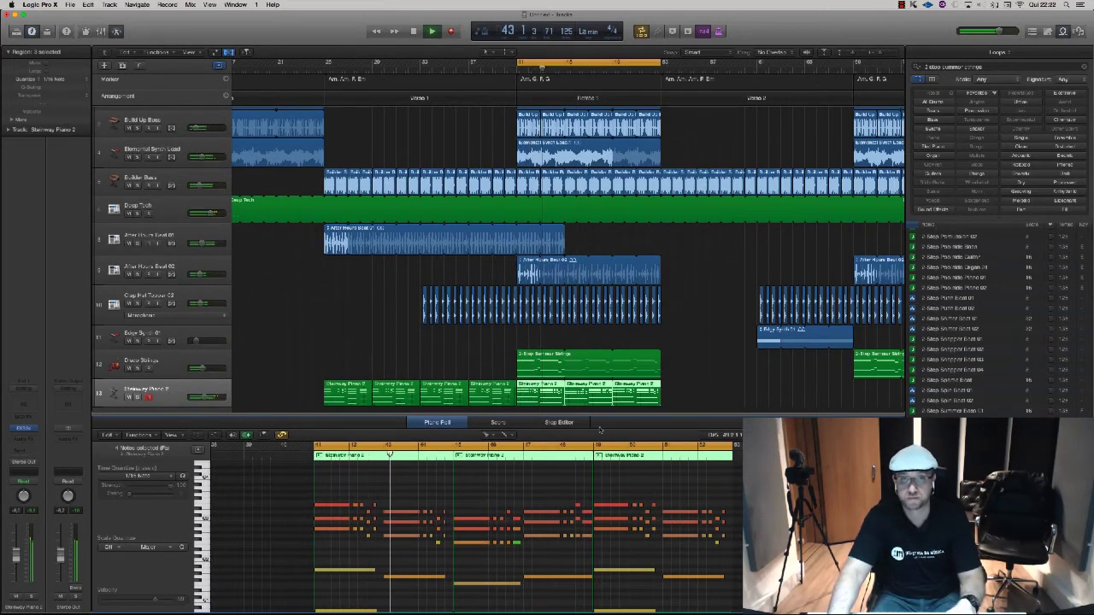
scroll(572, 519, down, 2)
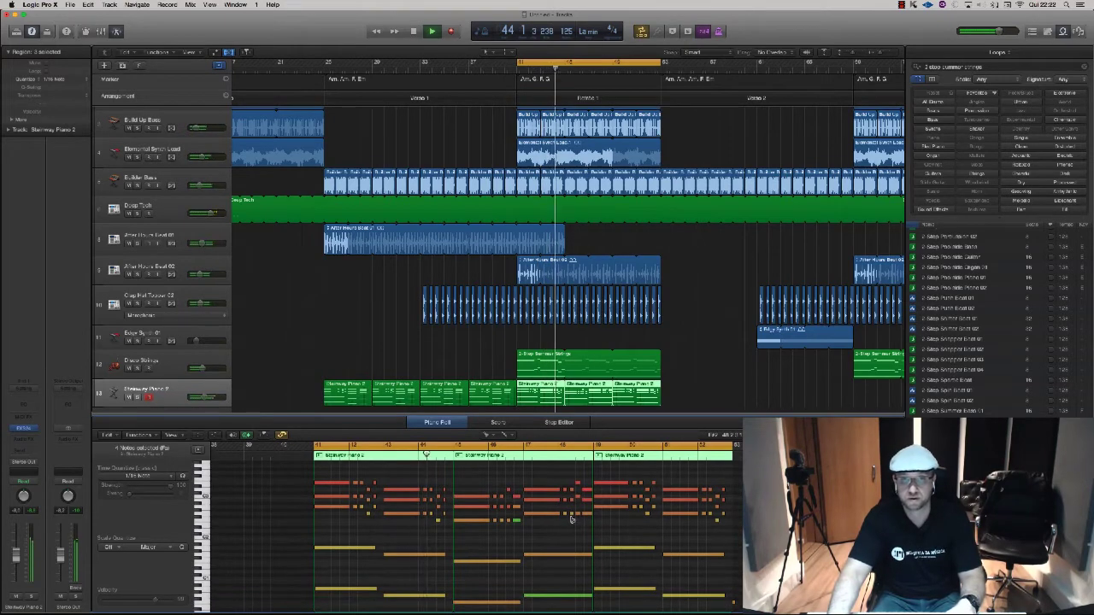
scroll(573, 520, down, 1)
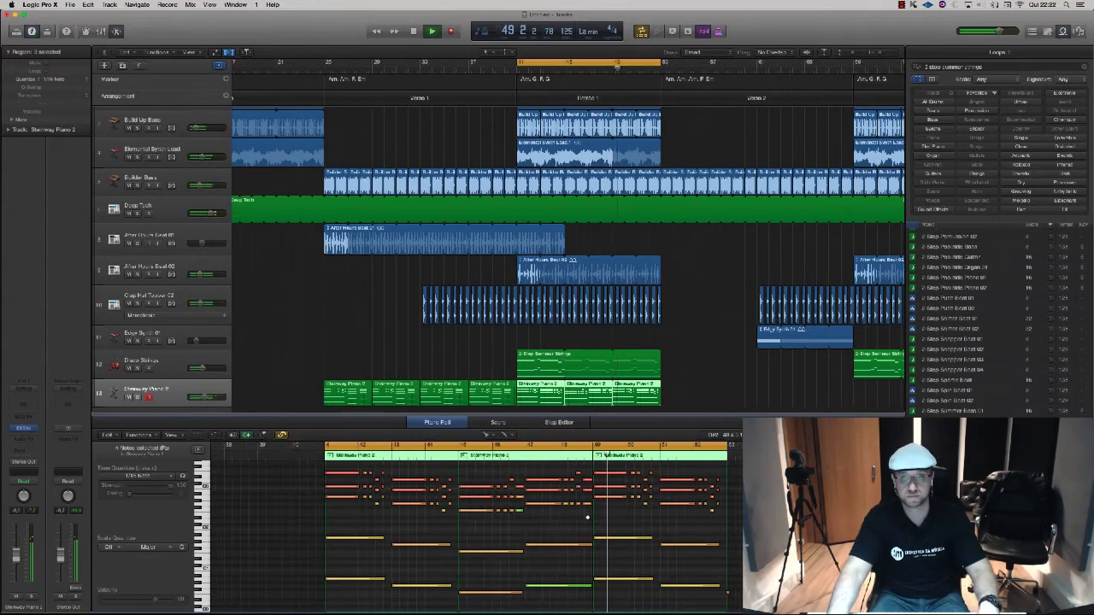
scroll(584, 509, down, 1)
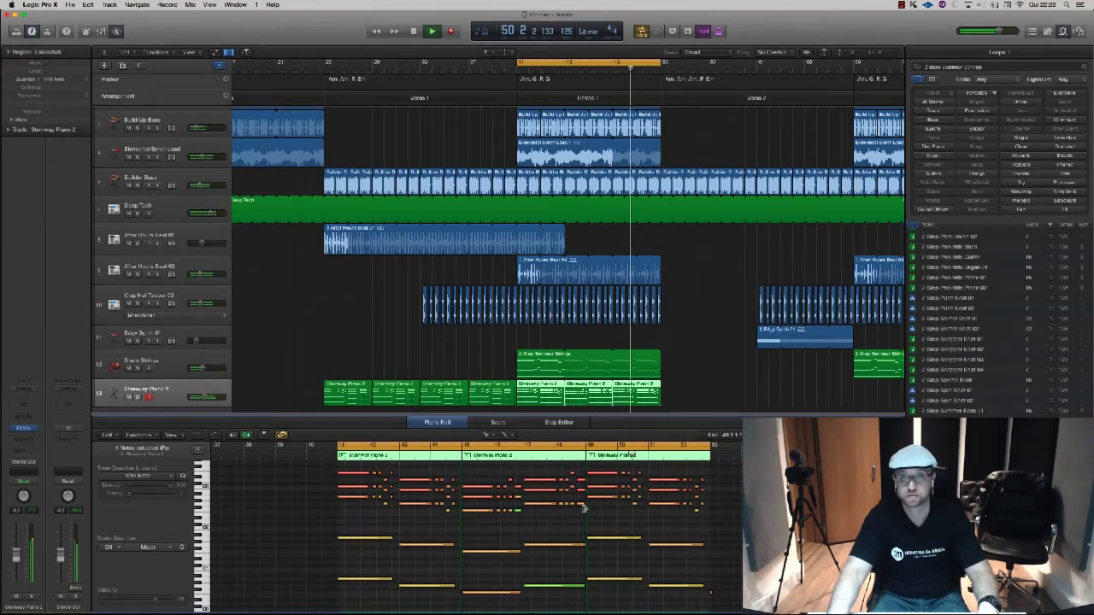
scroll(483, 348, down, 4)
scroll(481, 347, down, 2)
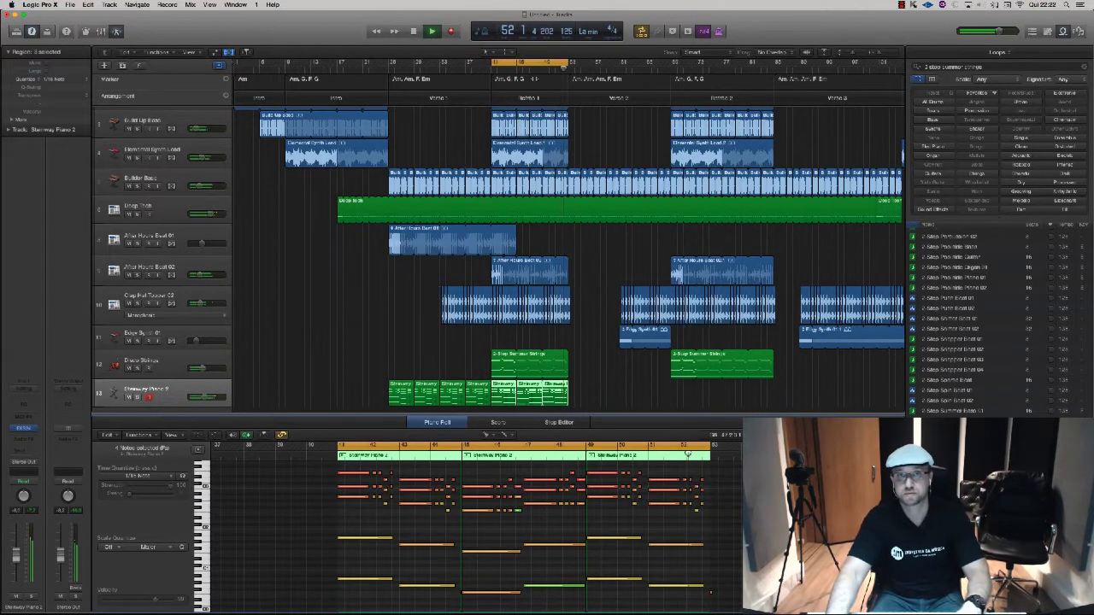
Turn off the cycle and copy the four Verse 1 piano regions to bar 53 for Verse 2, then across Verse 3 from bar 85.
click(535, 65)
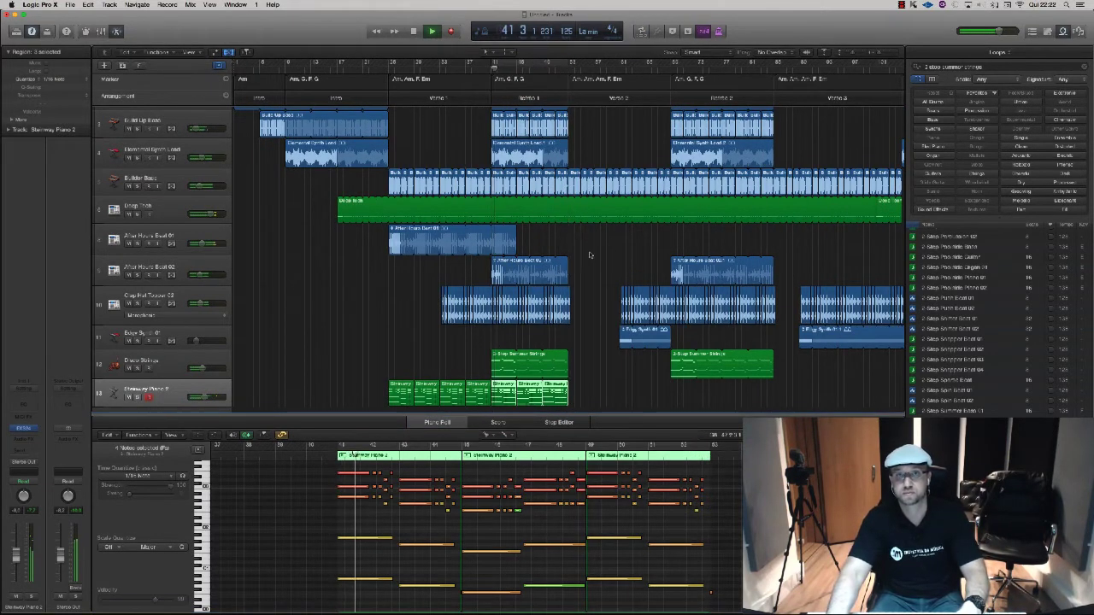
key(space)
drag(396, 361, 471, 395)
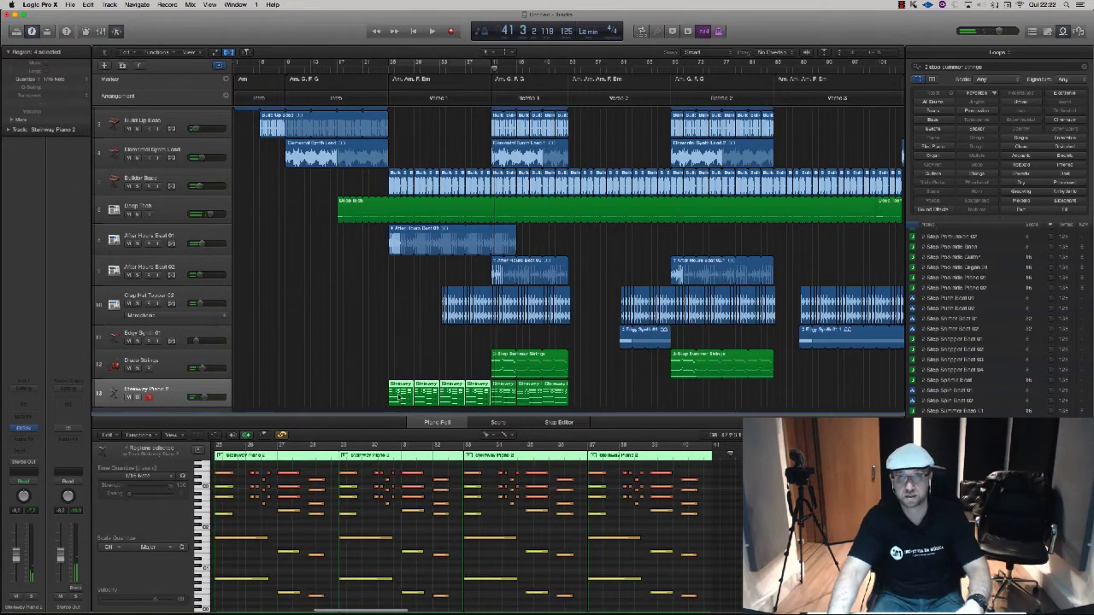
key(e)
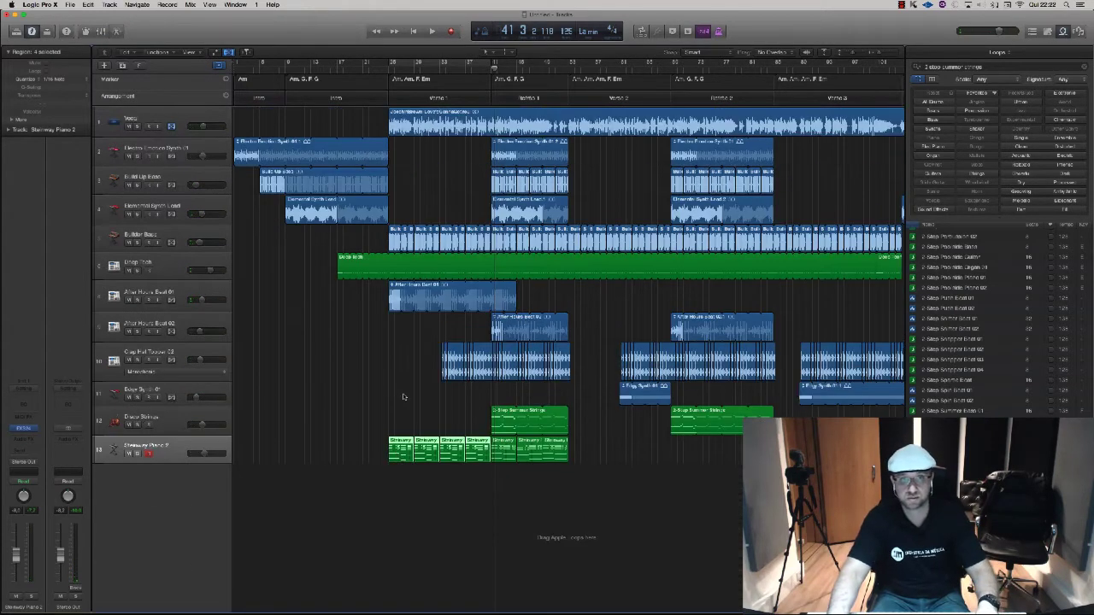
drag(402, 456, 580, 459)
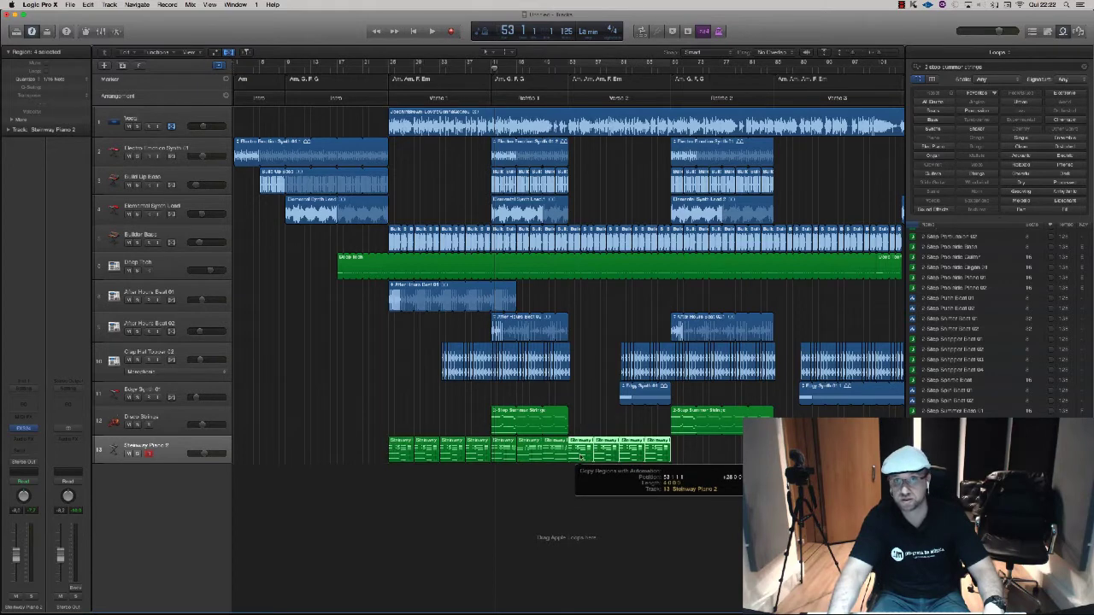
scroll(579, 458, right, 3)
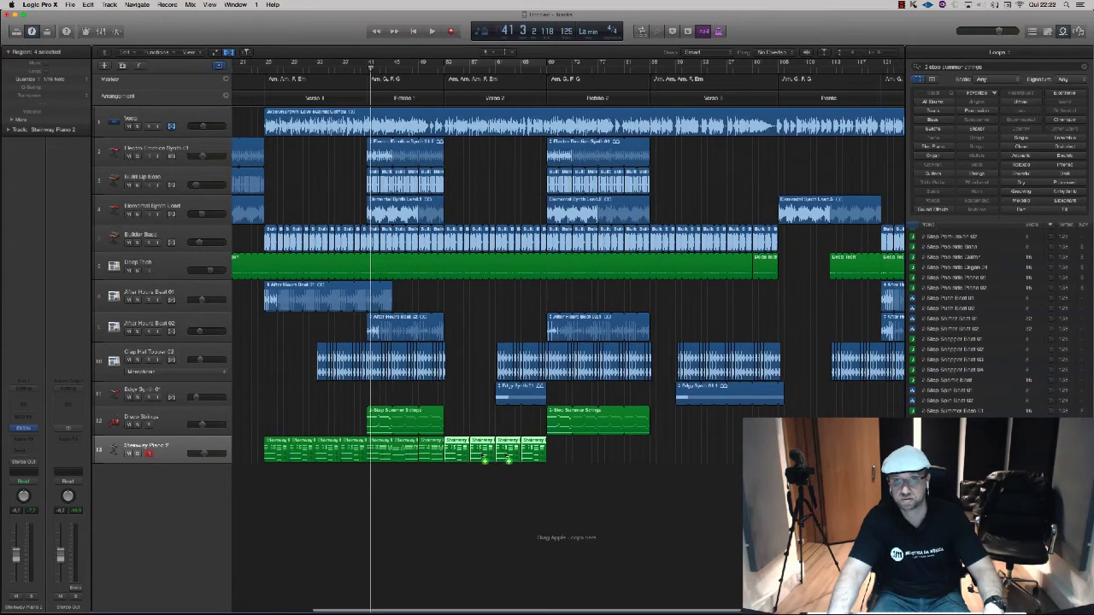
drag(508, 460, 778, 453)
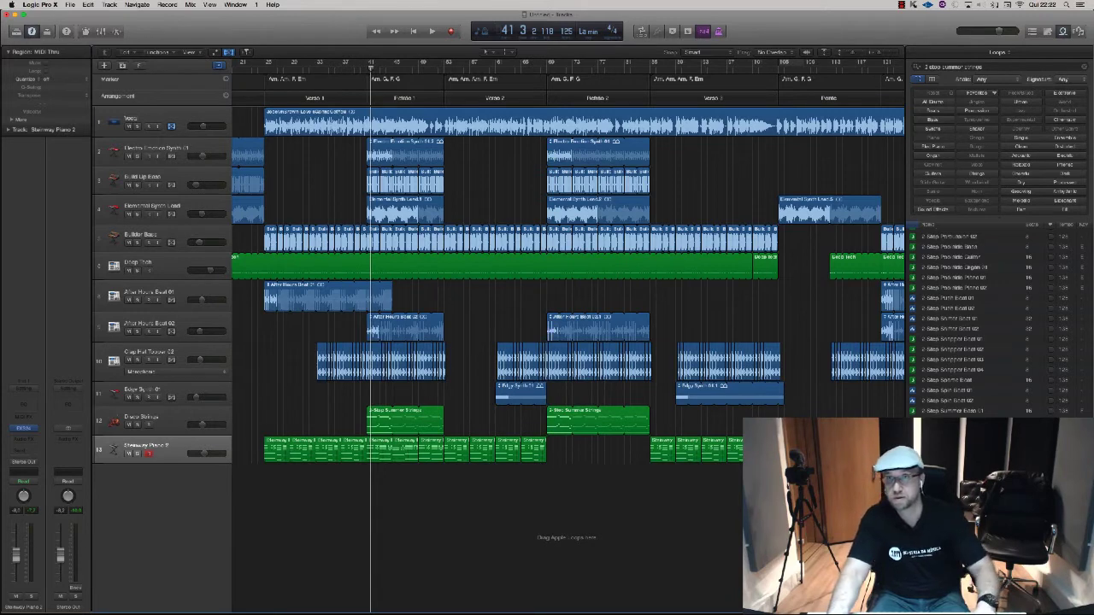
Copy the piano regions of the first chorus to fill the second chorus, and to bar 129 in the third.
scroll(567, 342, right, 3)
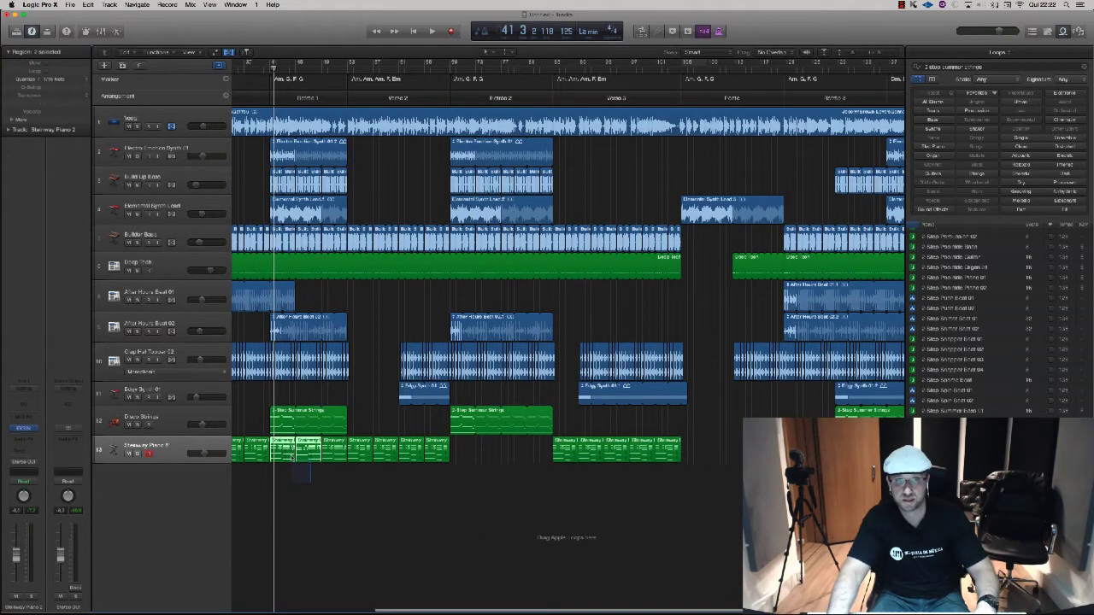
drag(290, 457, 462, 456)
drag(553, 484, 469, 456)
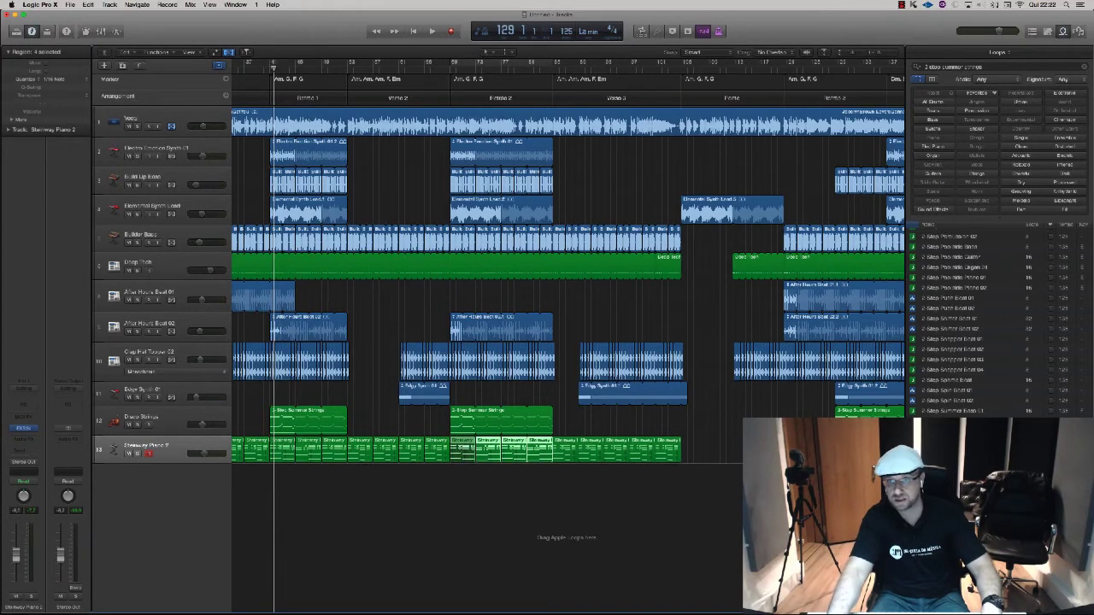
scroll(483, 453, right, 3)
scroll(714, 458, right, 3)
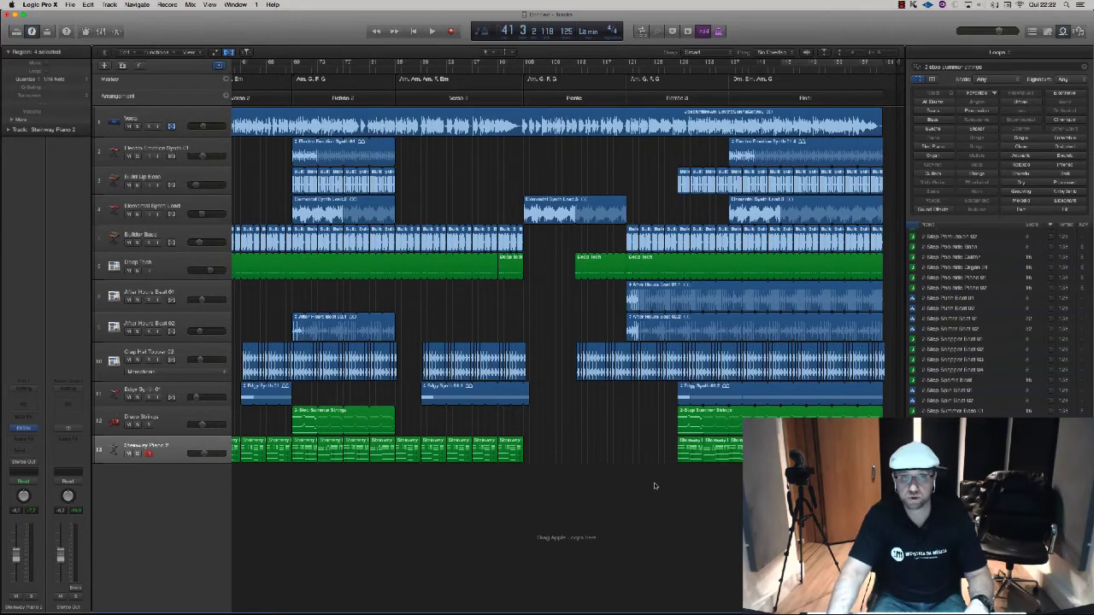
Delete the first two piano regions of Verse 3 and copy two piano regions to bar 121, the start of the third chorus.
scroll(655, 486, left, 3)
scroll(654, 484, down, 5)
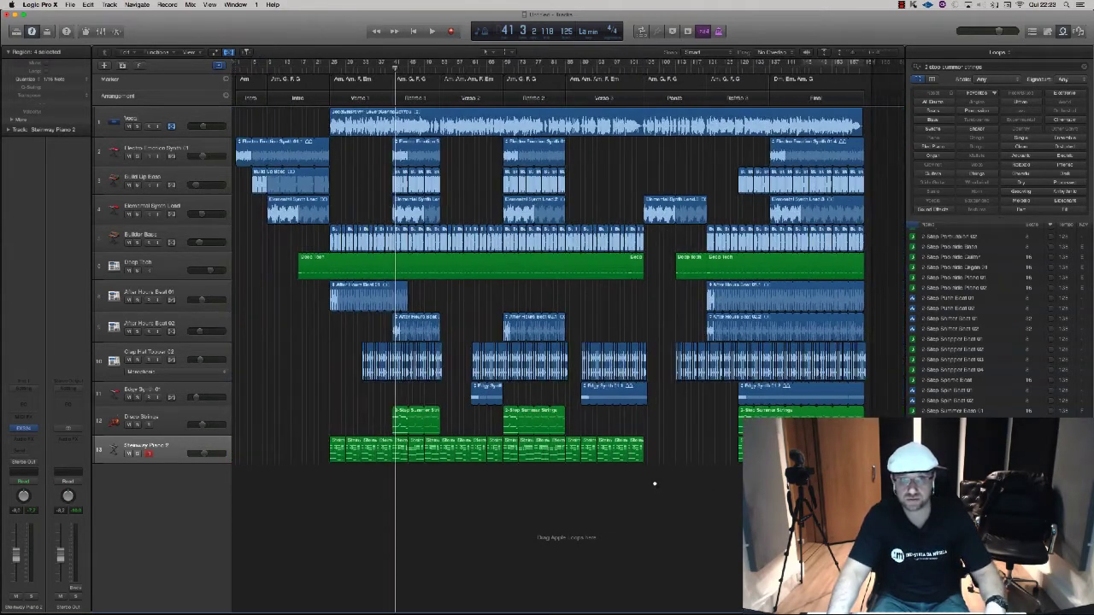
scroll(655, 484, up, 2)
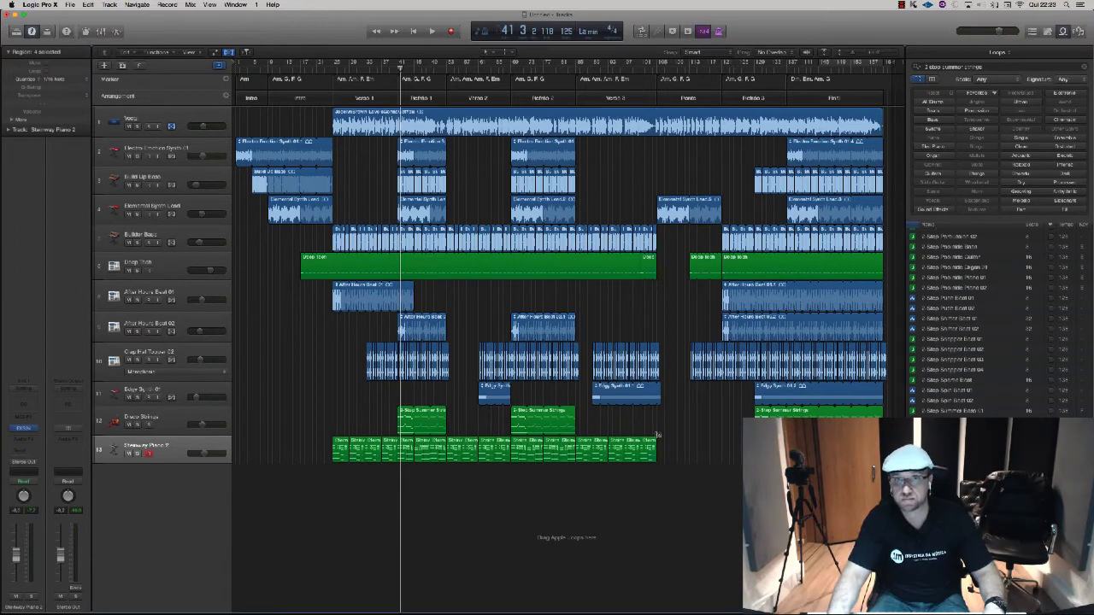
drag(663, 449, 586, 452)
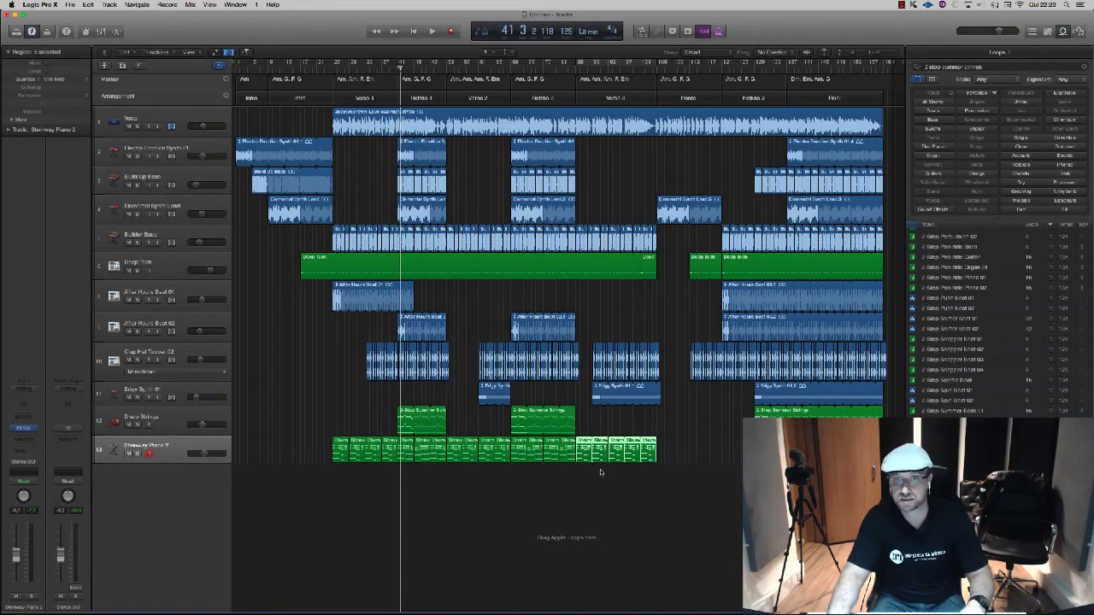
drag(600, 470, 587, 452)
key(BackSpace)
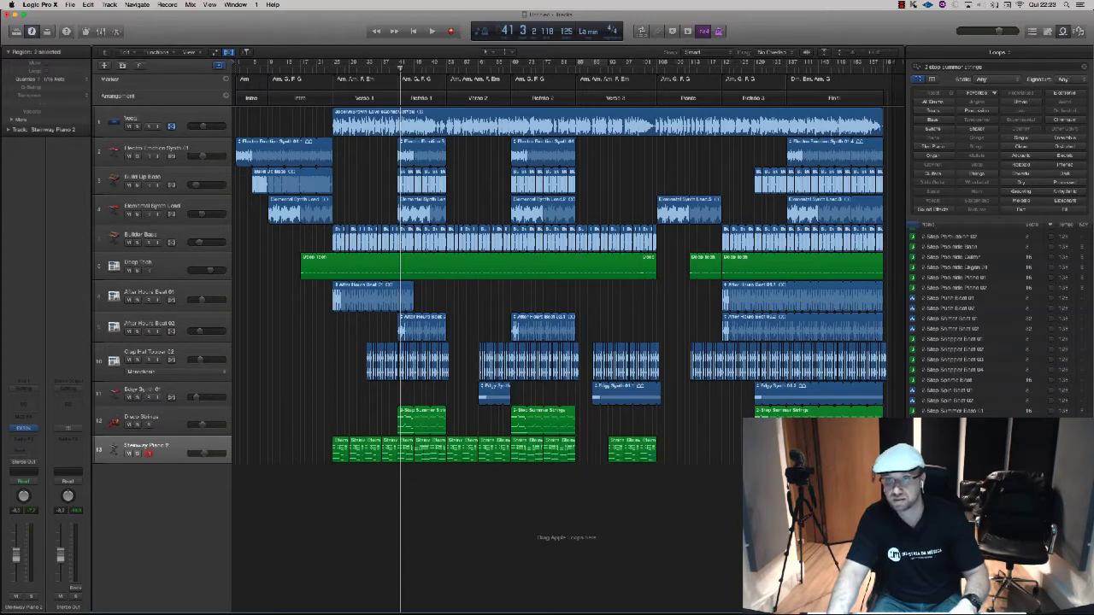
drag(756, 453, 728, 452)
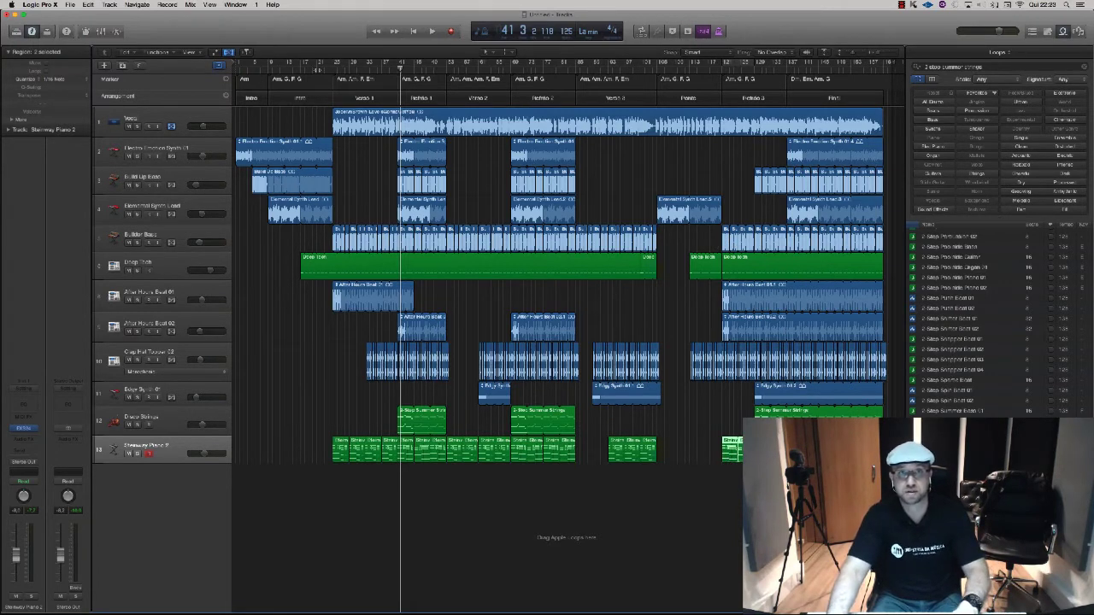
Play the song from just before Verse 1 into Verse 2, checking the Clap Hat Topper, Disco Strings and Steinway Piano 2 tracks.
click(317, 70)
key(space)
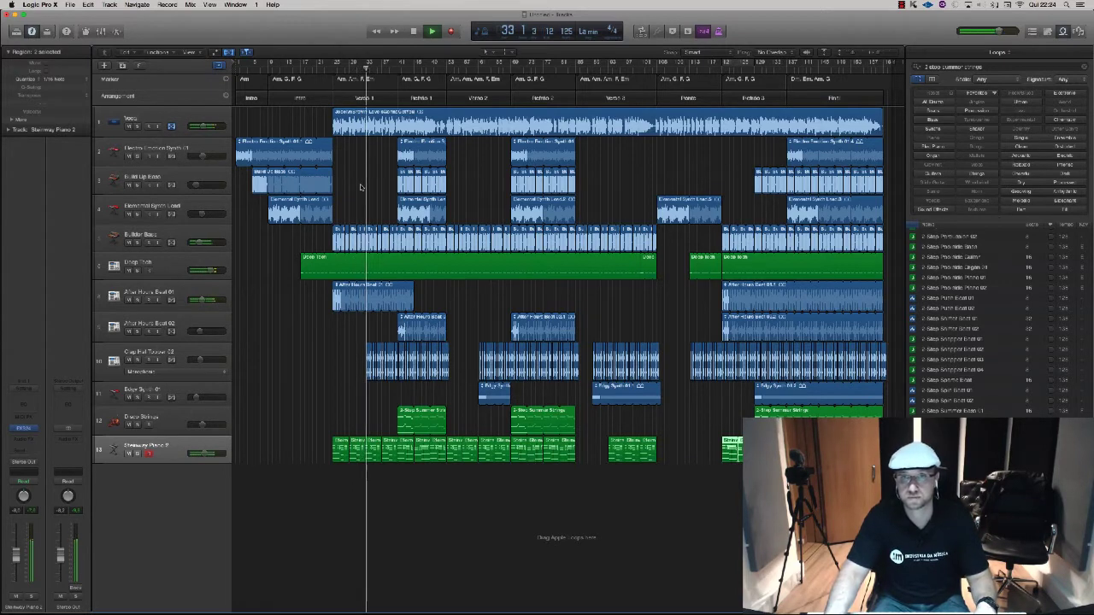
click(171, 352)
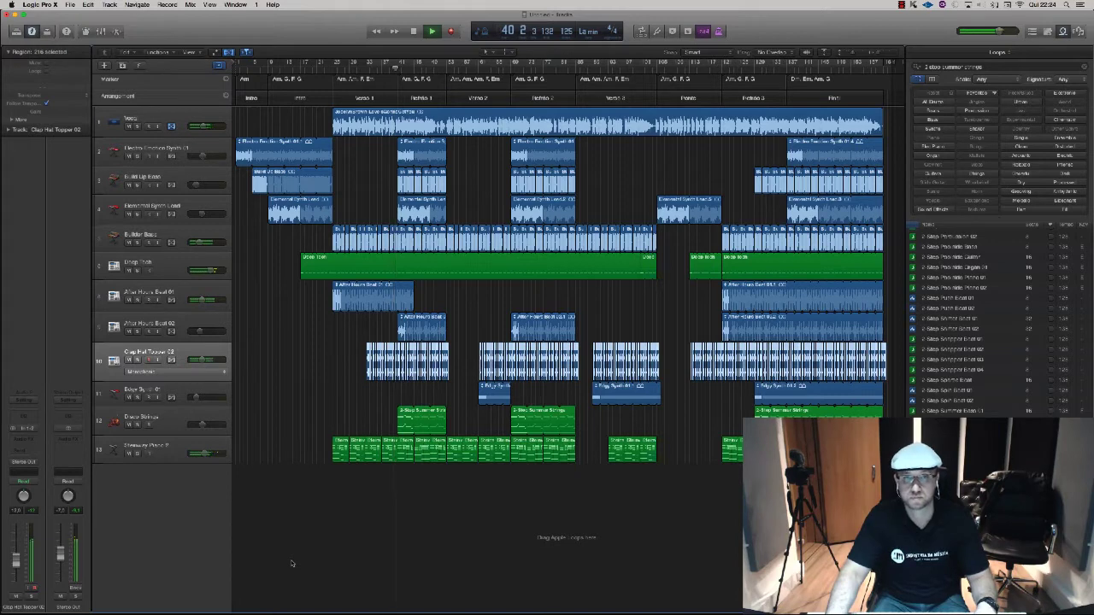
click(163, 451)
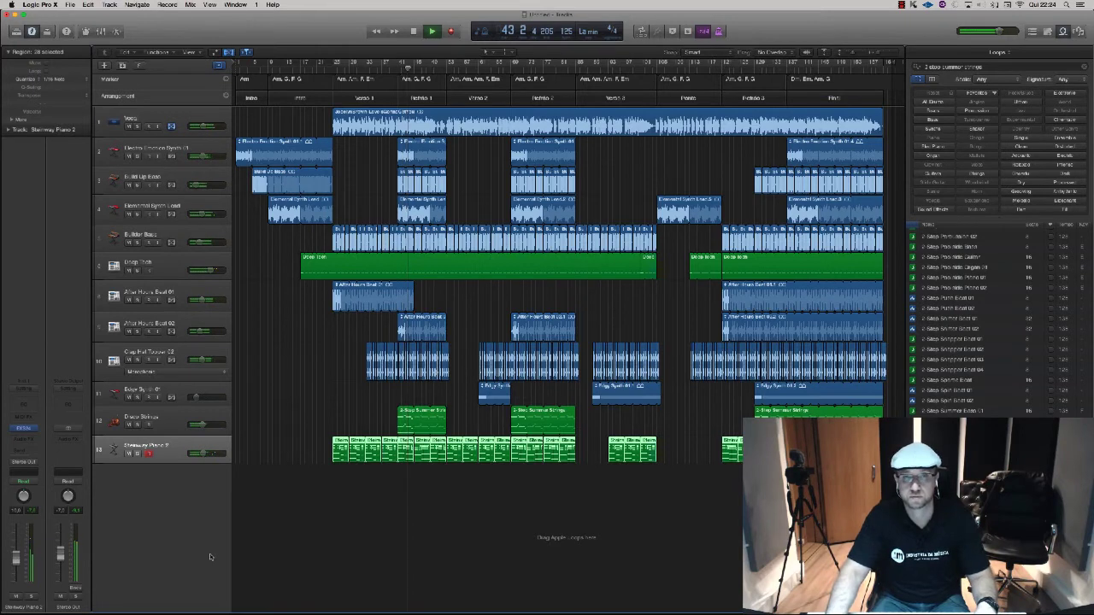
click(167, 430)
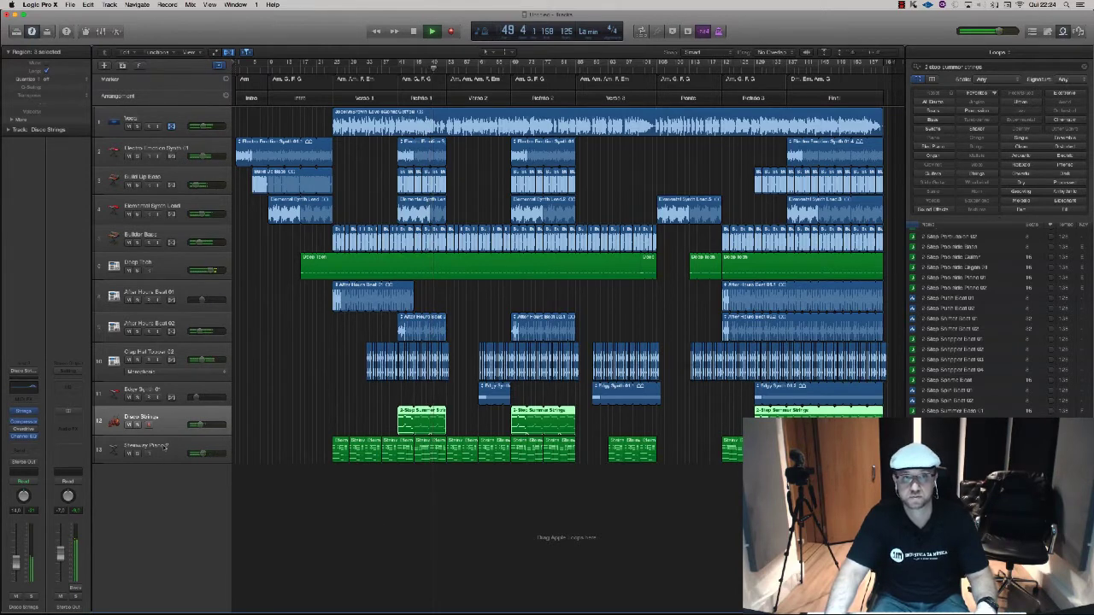
click(164, 446)
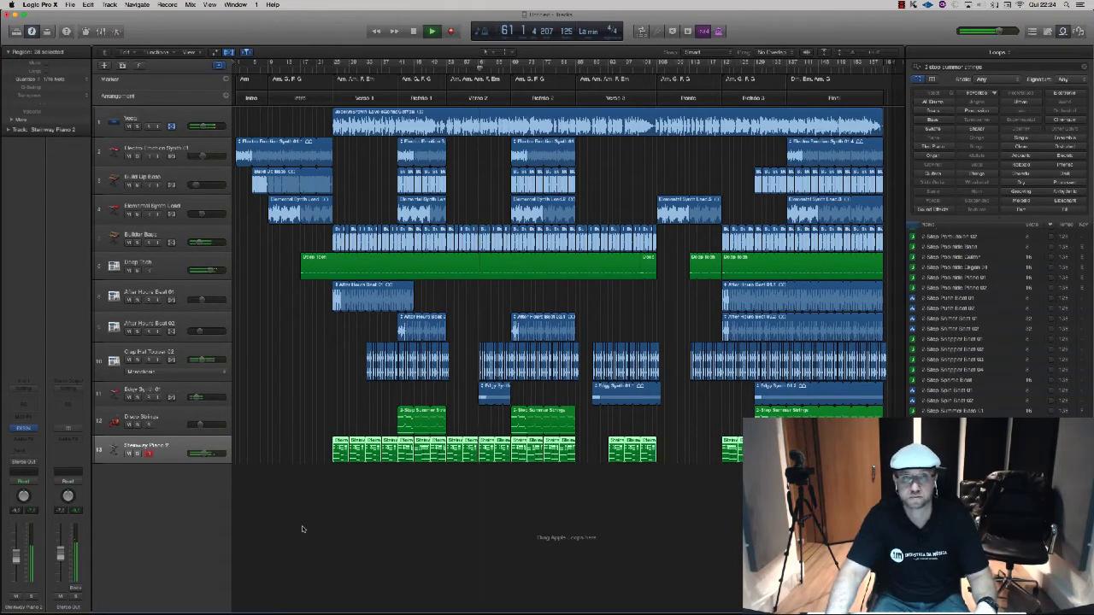
key(space)
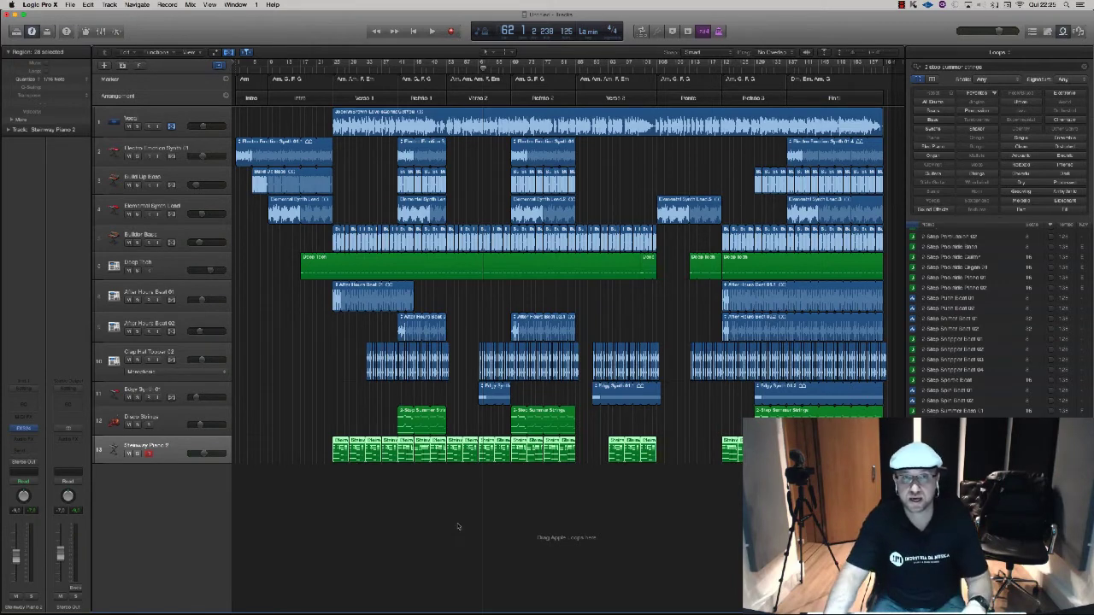
Extend the first After Hours Beat 01 loop to bar 53 and keep the track's last loop ending at the end of the song.
click(167, 291)
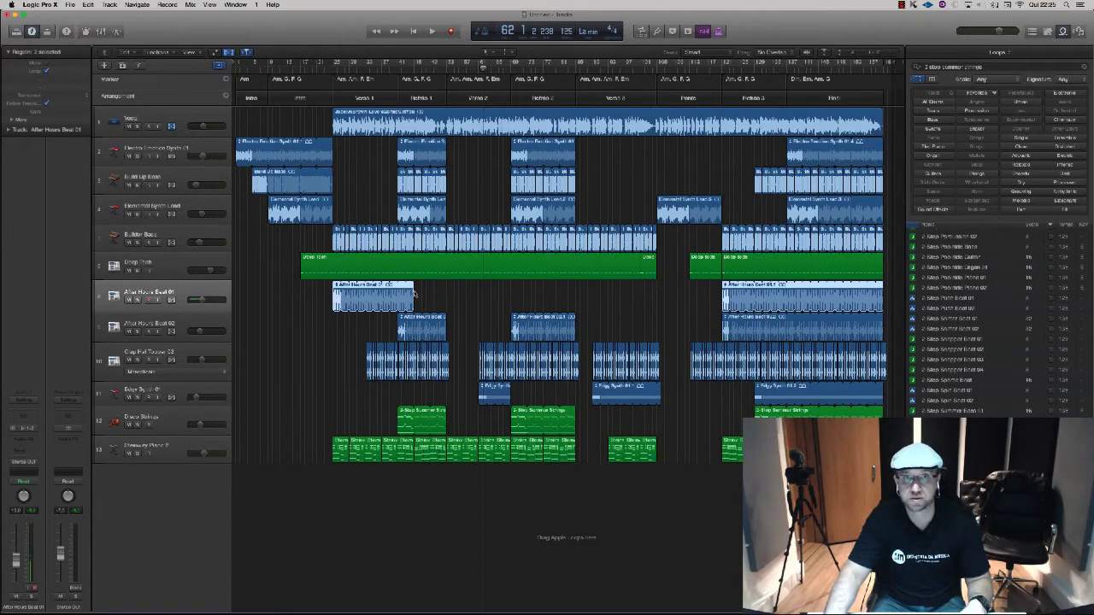
drag(414, 299, 446, 298)
scroll(786, 282, right, 3)
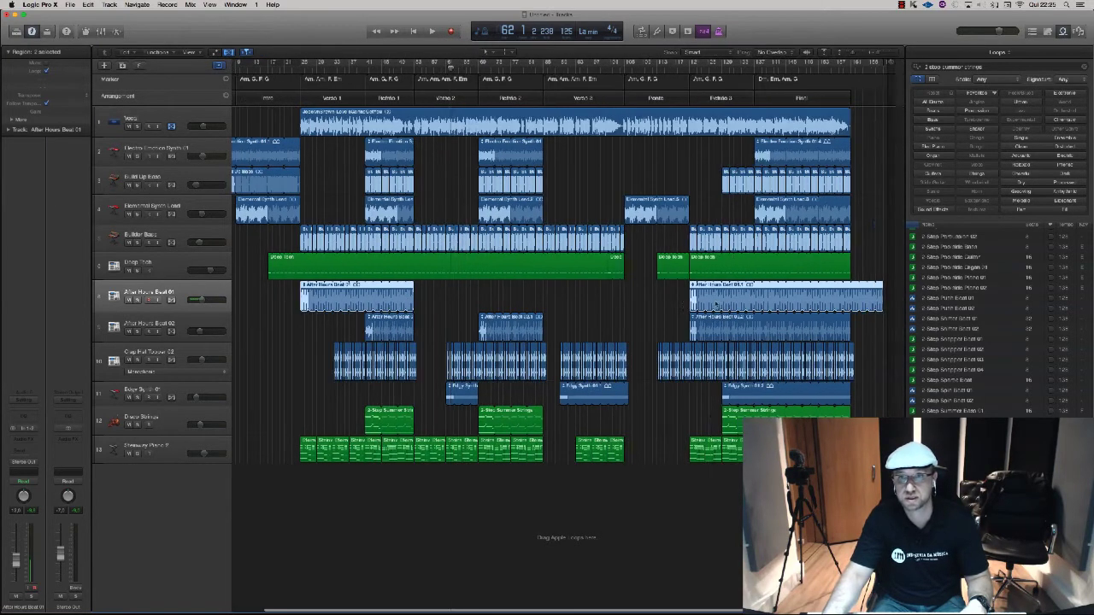
click(872, 257)
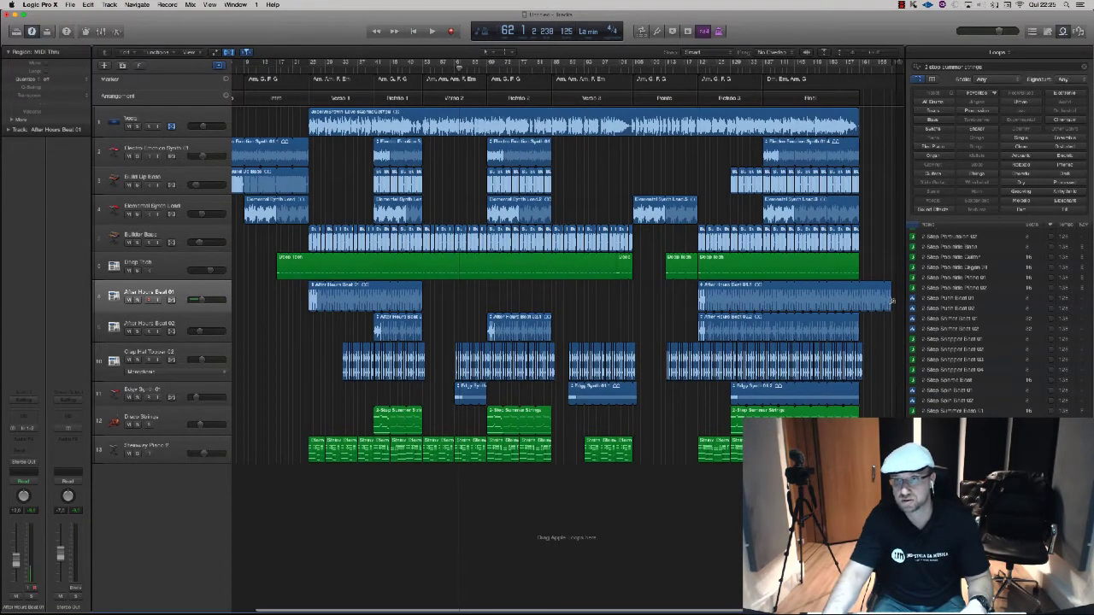
drag(890, 301, 861, 301)
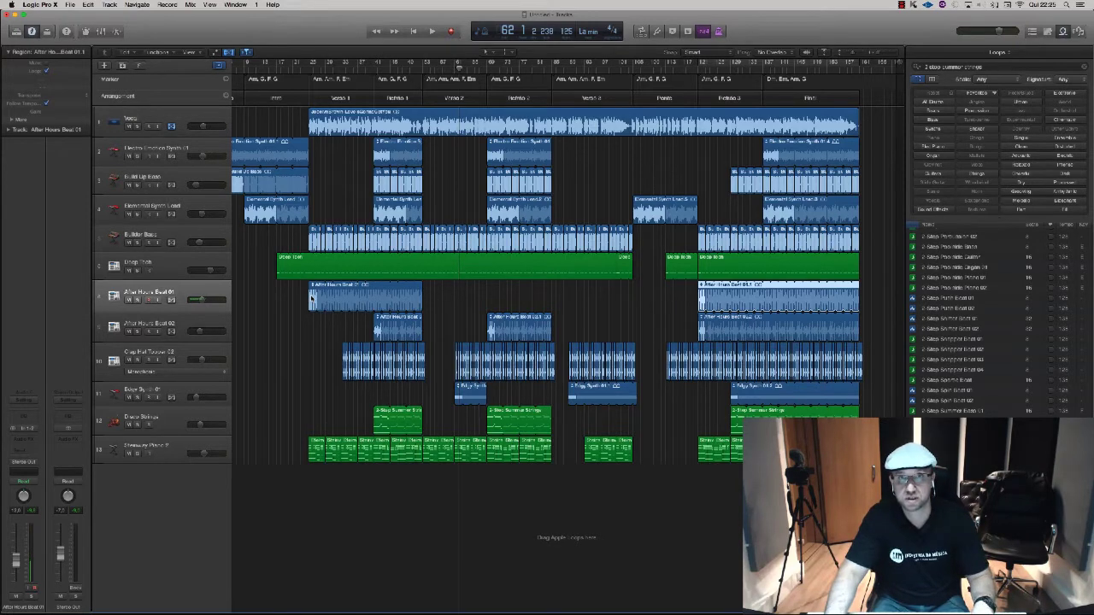
Copy the first After Hours Beat 01 loop to bar 61 in Verse 2 and end its looping at bar 85.
drag(312, 298, 494, 304)
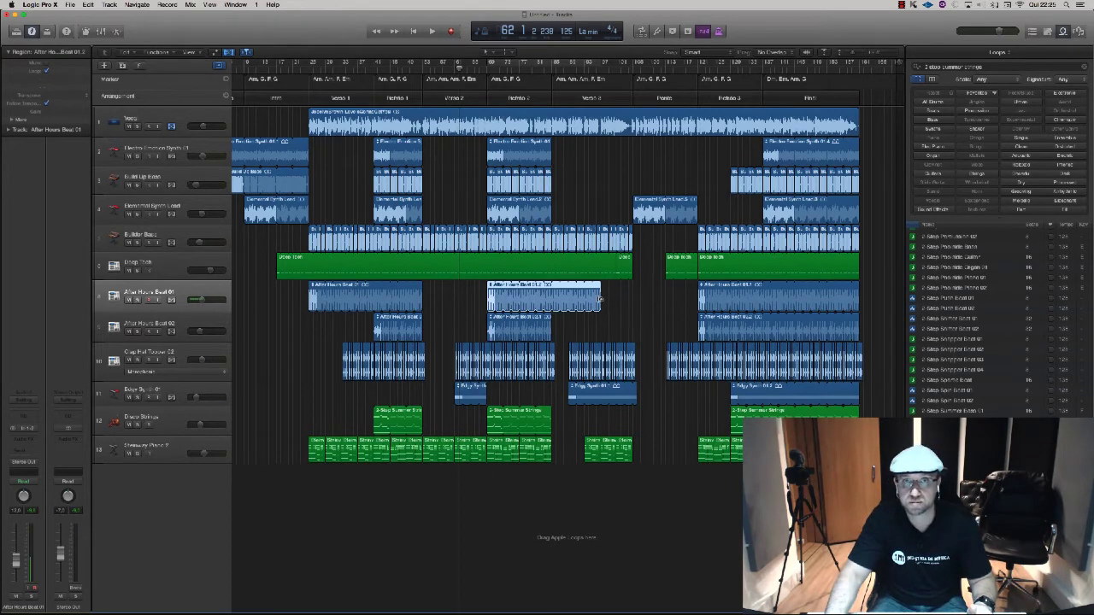
drag(494, 305, 456, 302)
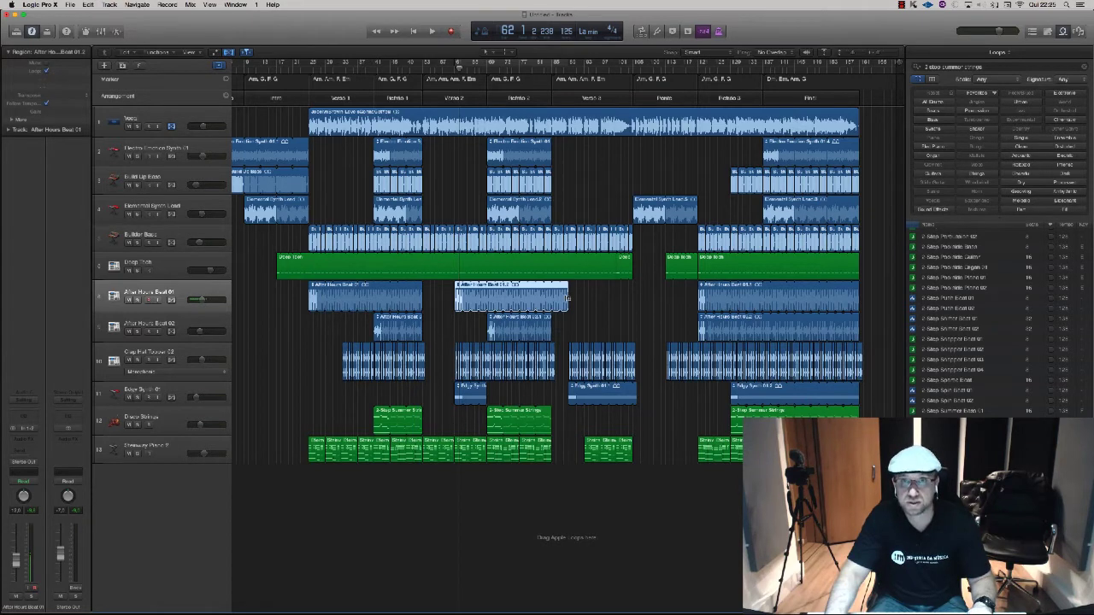
drag(567, 298, 551, 299)
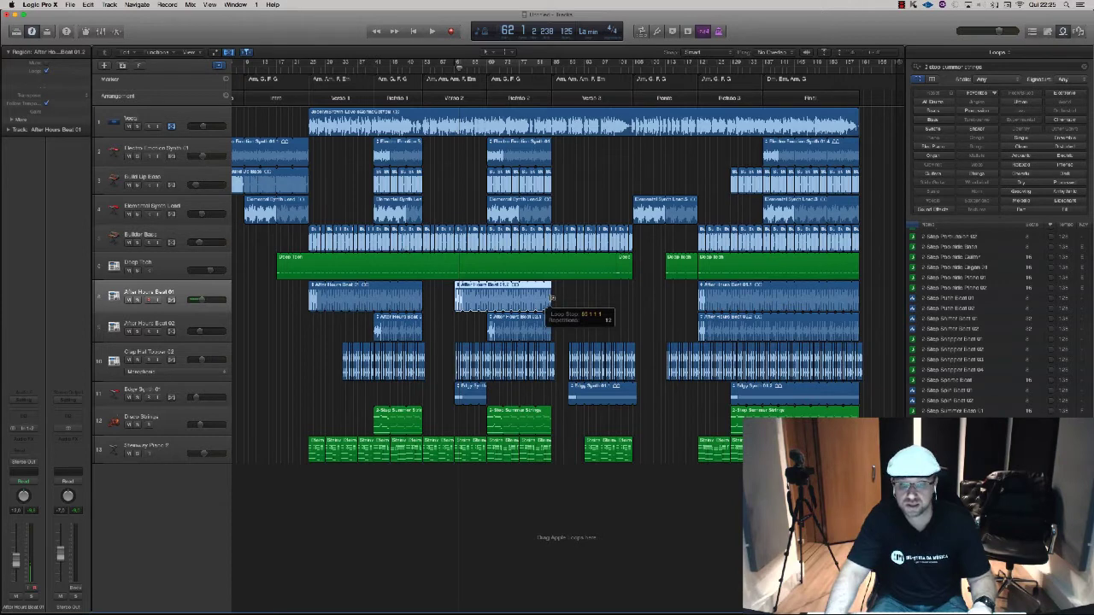
drag(535, 301, 536, 301)
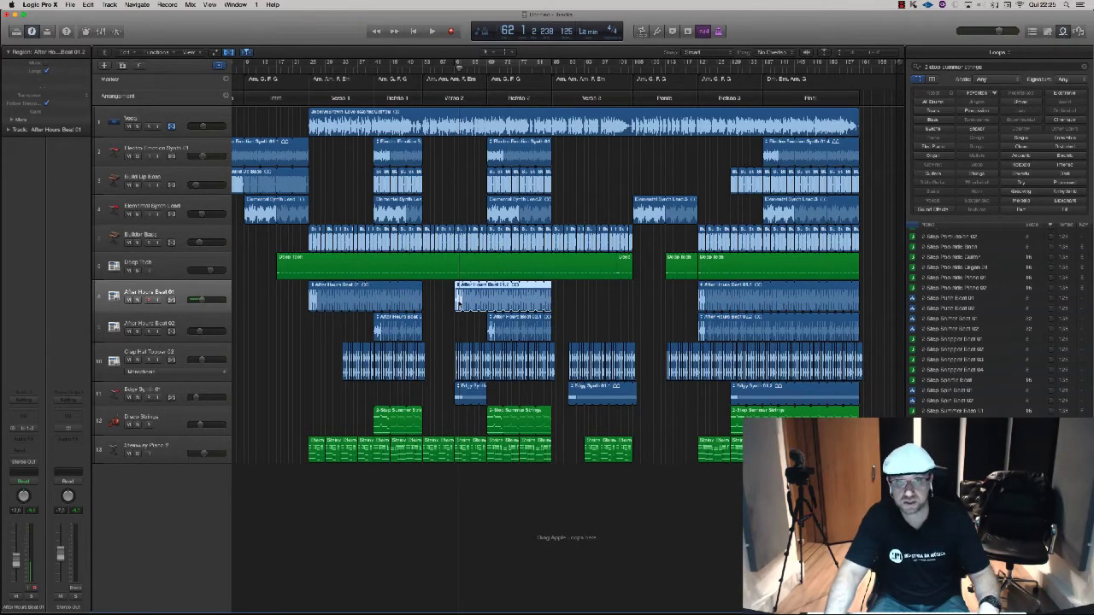
Copy the After Hours Beat 01 loop to bar 93, ending at bar 105, and copy After Hours Beat 02 to bar 101.
drag(458, 303, 589, 304)
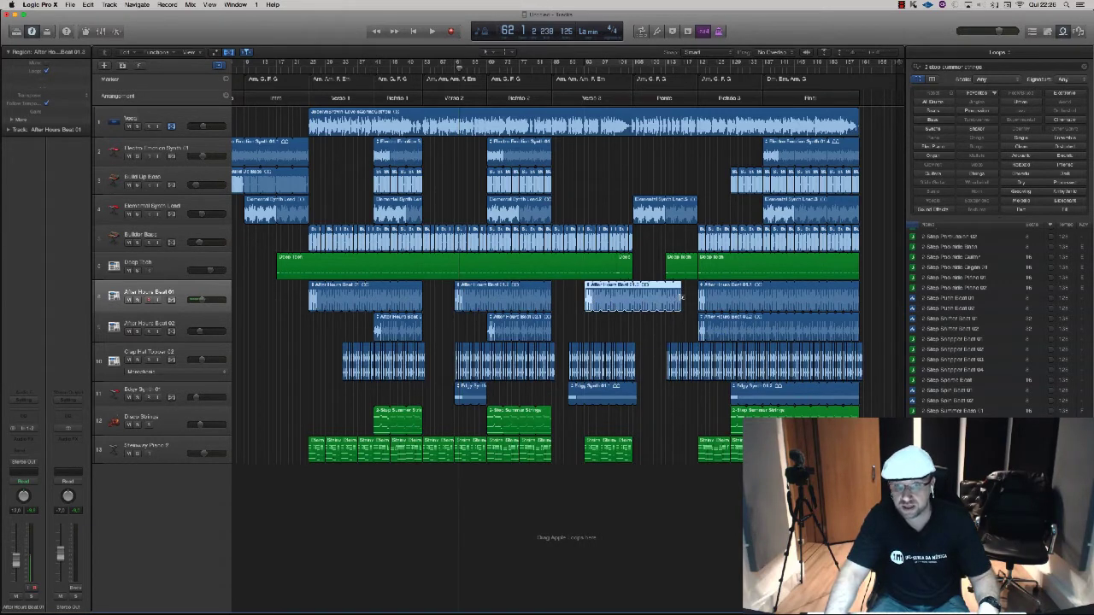
drag(681, 296, 631, 298)
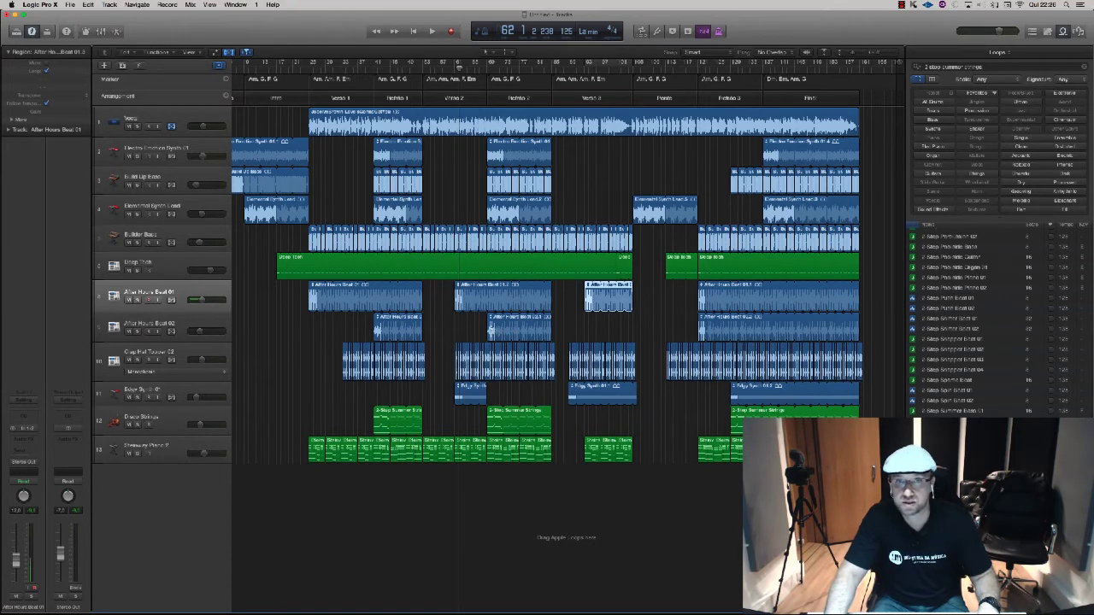
drag(491, 332, 633, 329)
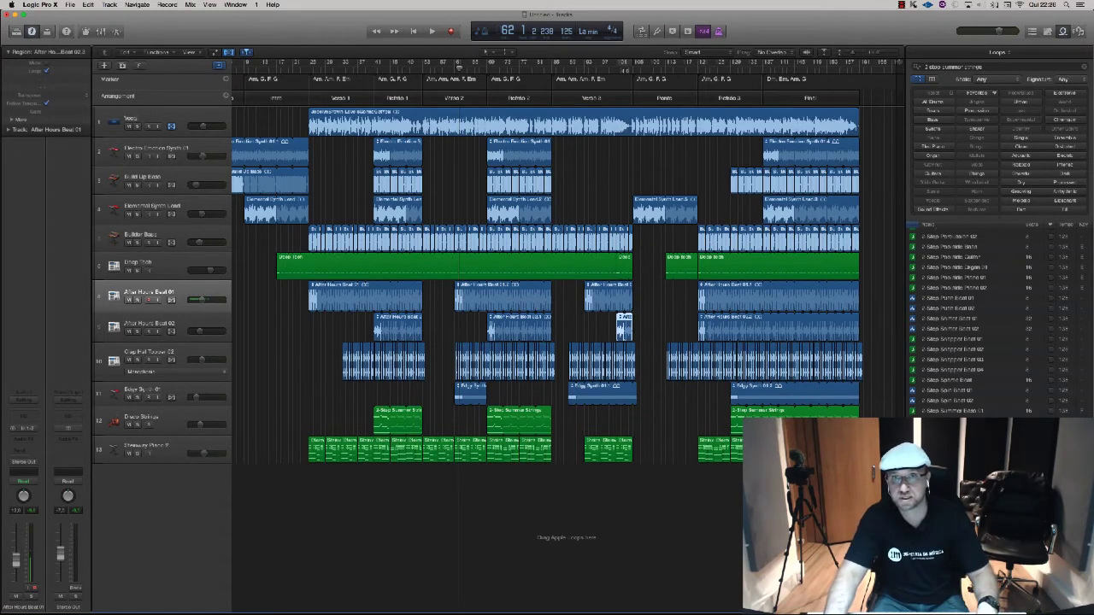
Place the playhead at bar 103 and copy the second chorus's first Build Up Bass region to bar 101 in Verse 3.
click(625, 69)
key(super+Right)
key(super+Right)
key(super+Right)
key(super+Right)
key(super+Right)
key(super+Right)
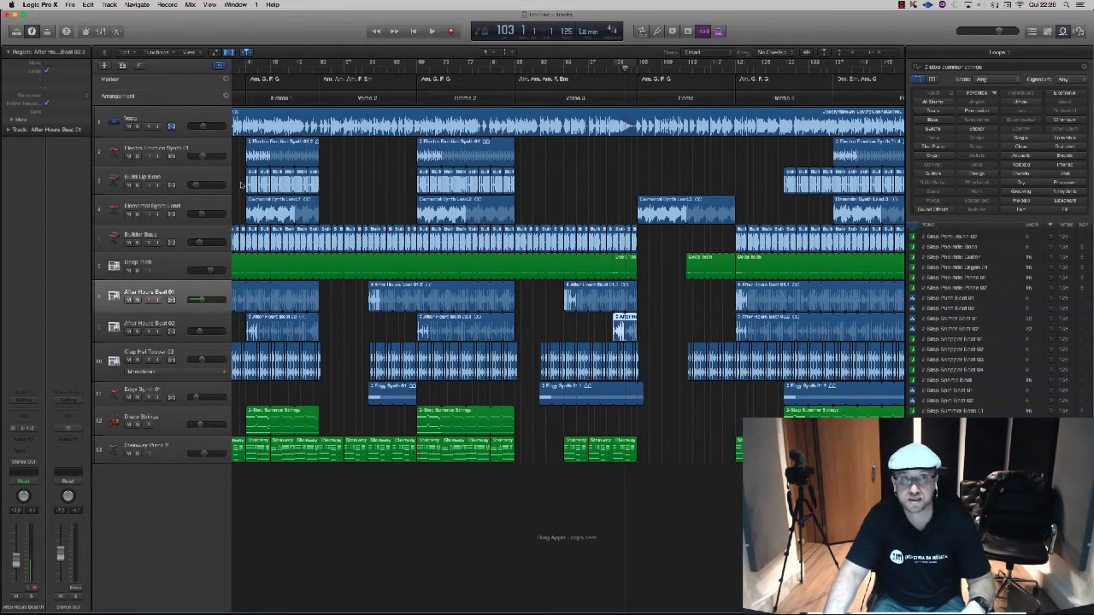
drag(551, 184, 502, 186)
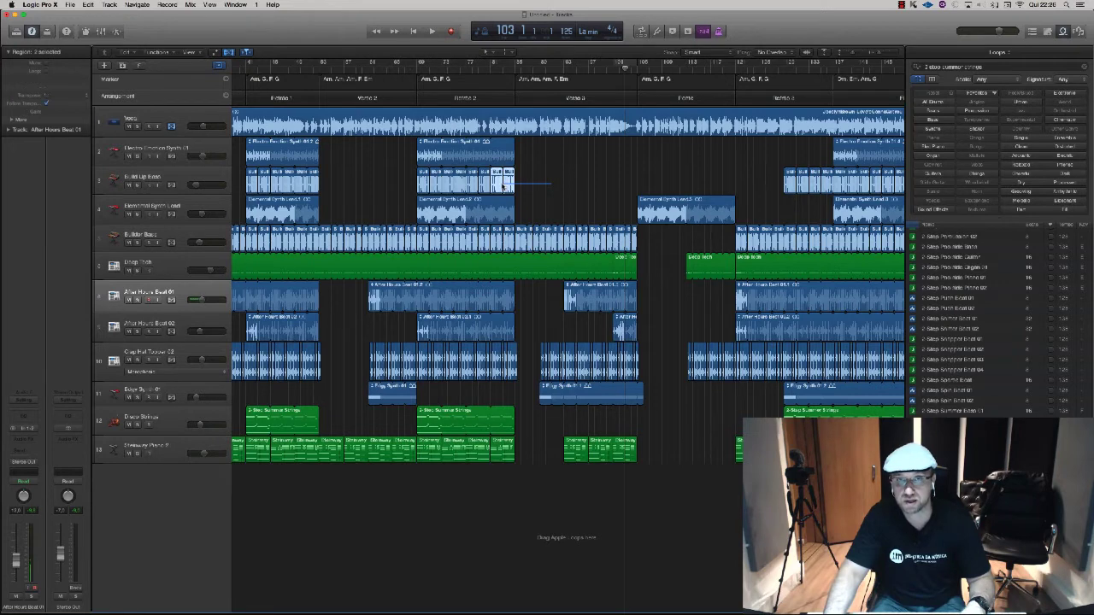
click(434, 181)
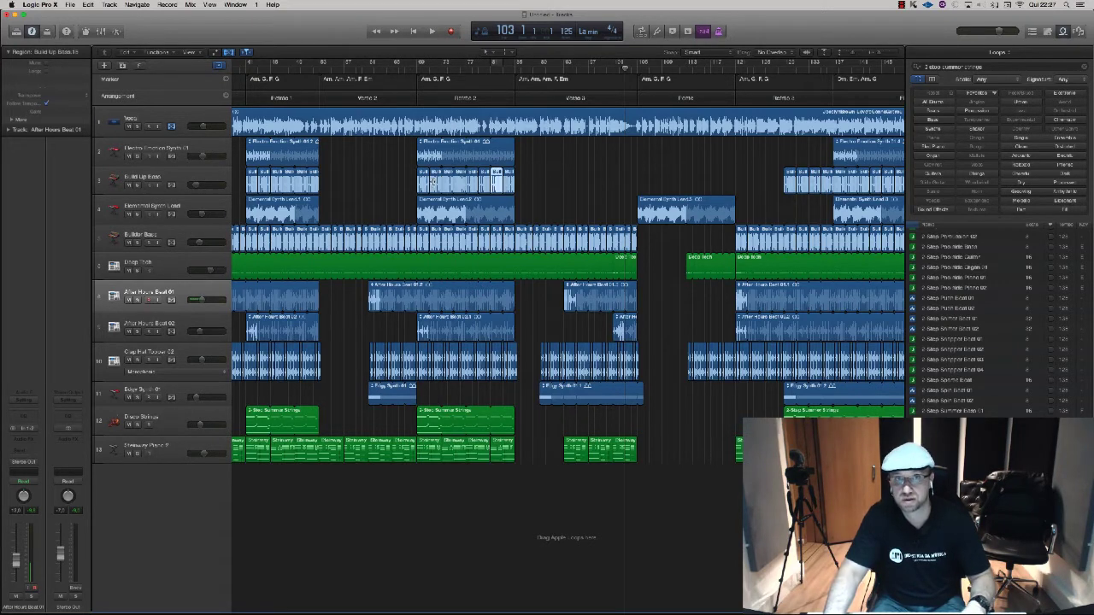
click(423, 183)
drag(421, 180, 620, 183)
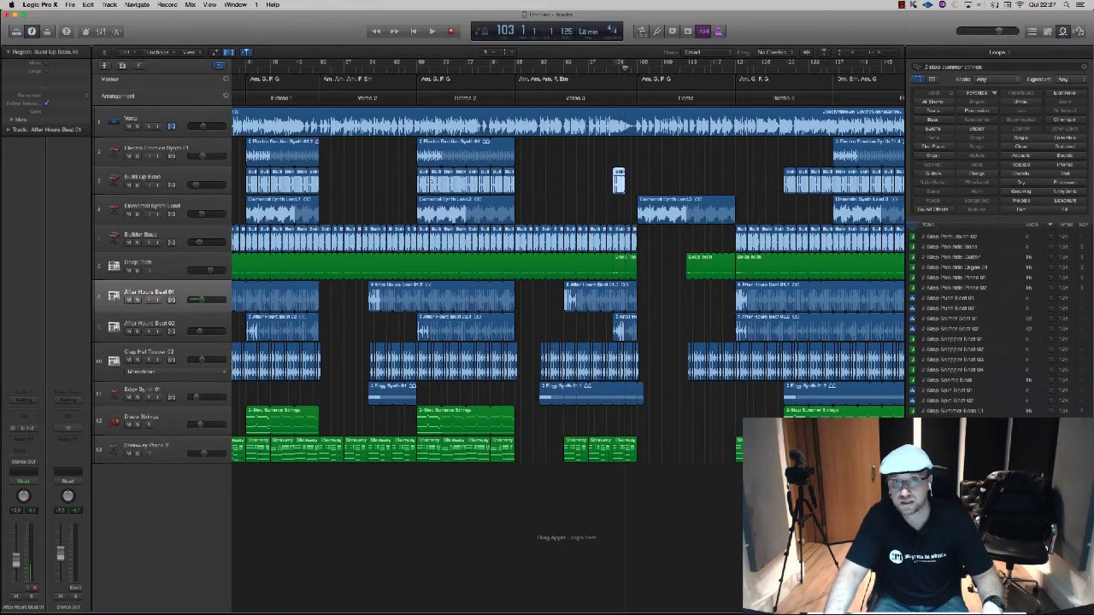
Copy a Build Up Bass region from the second chorus to bar 103 in Verse 3 and play back the verse's ending.
drag(437, 183, 638, 181)
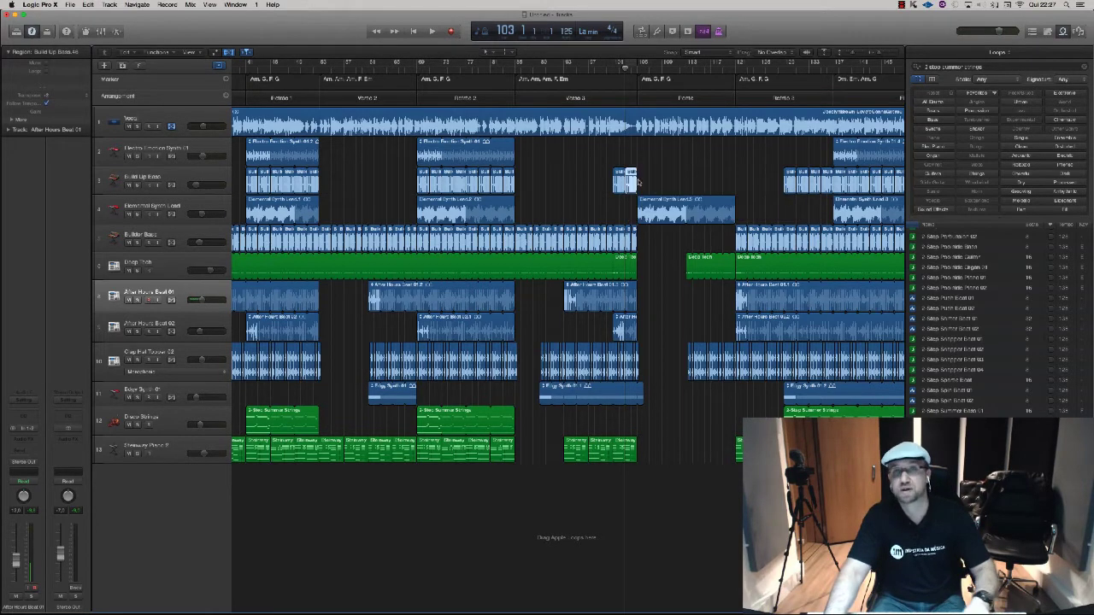
click(594, 69)
key(space)
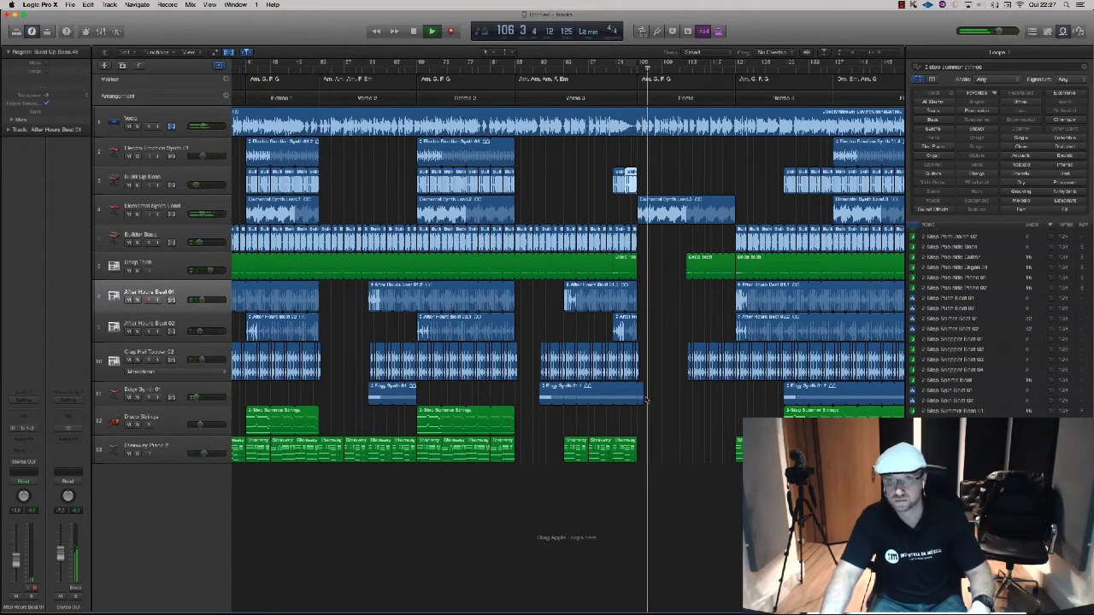
End the Verse 3 Edgy Synth 01 loop at bar 105, then listen through to the Final section and stop playback.
drag(644, 396, 640, 397)
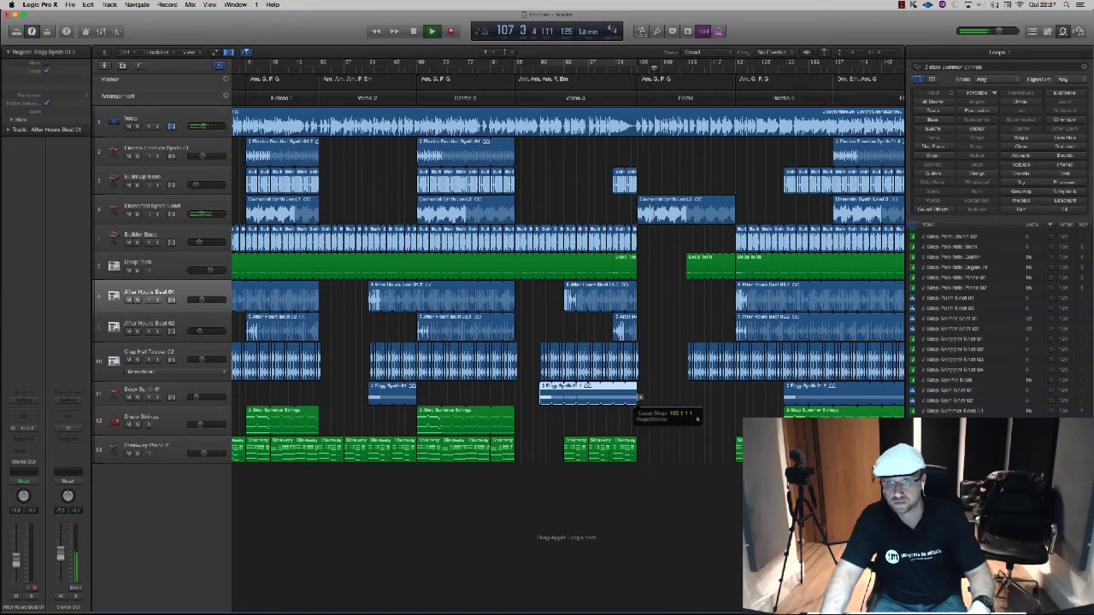
drag(640, 397, 641, 397)
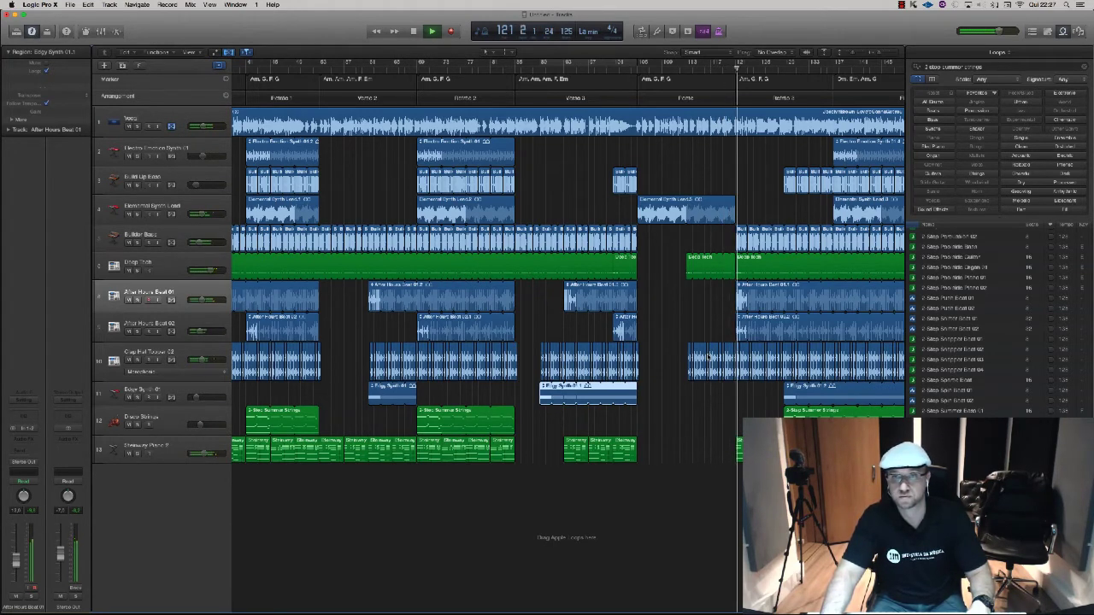
scroll(709, 357, right, 5)
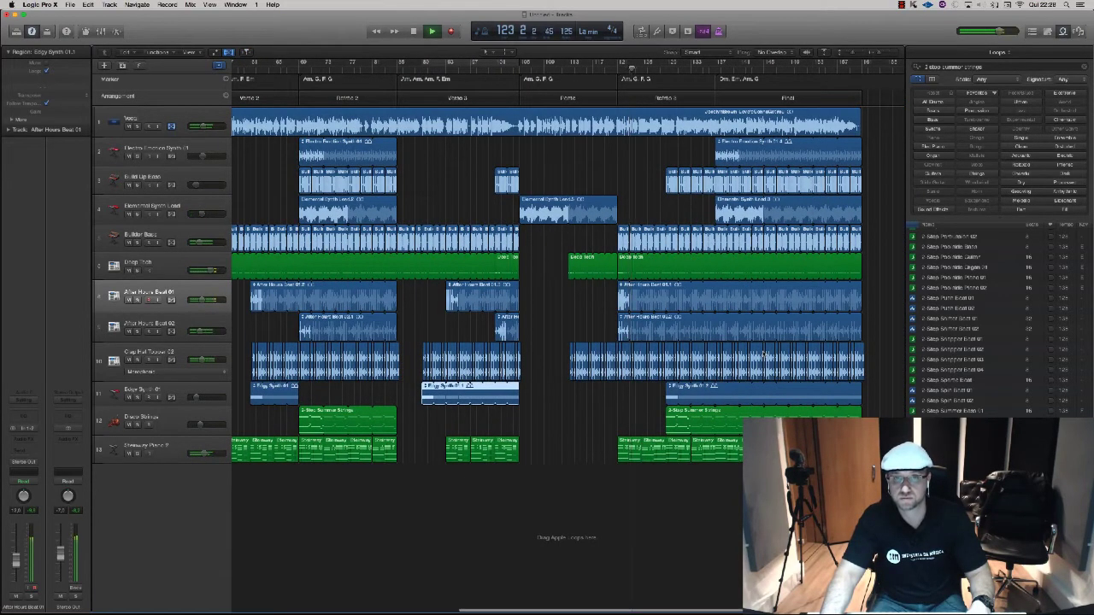
scroll(763, 354, left, 2)
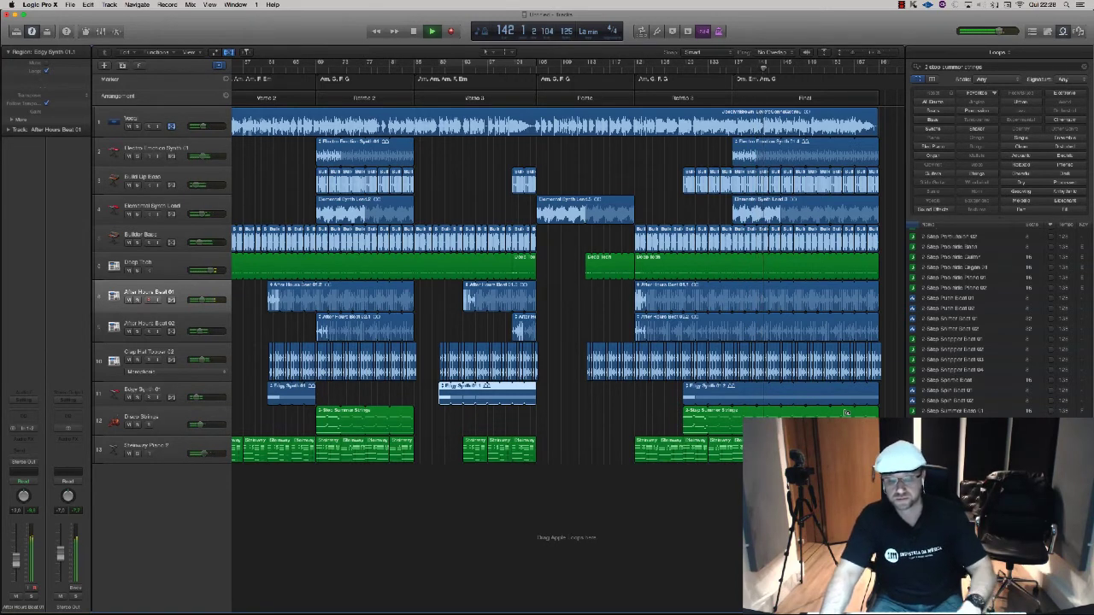
key(space)
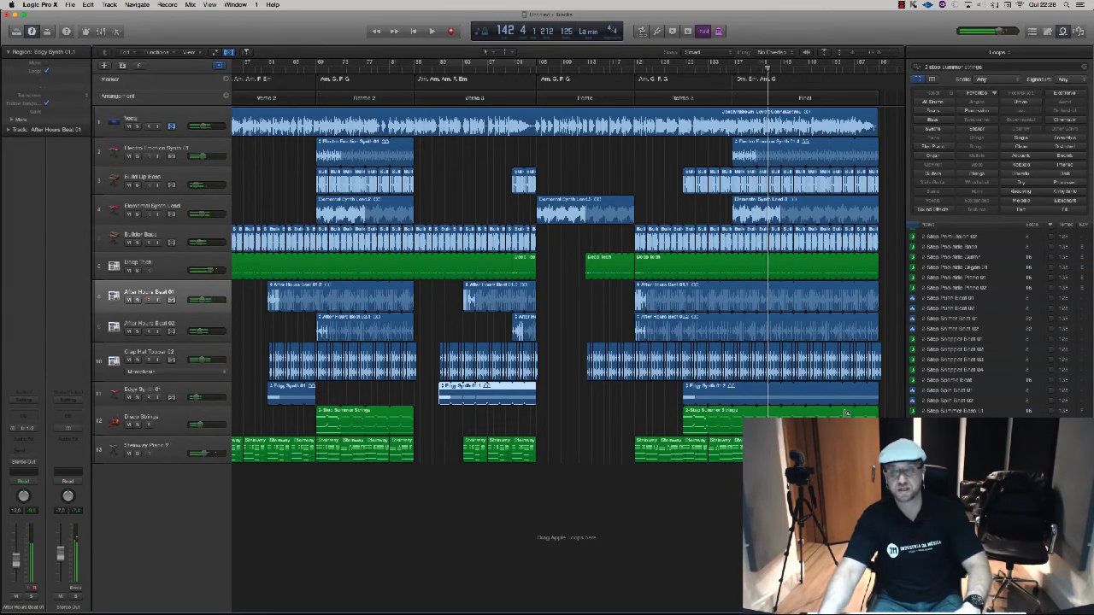
Zoom the arrangement out until the whole song and all its tracks fit in view with reduced track heights.
key(super+Left)
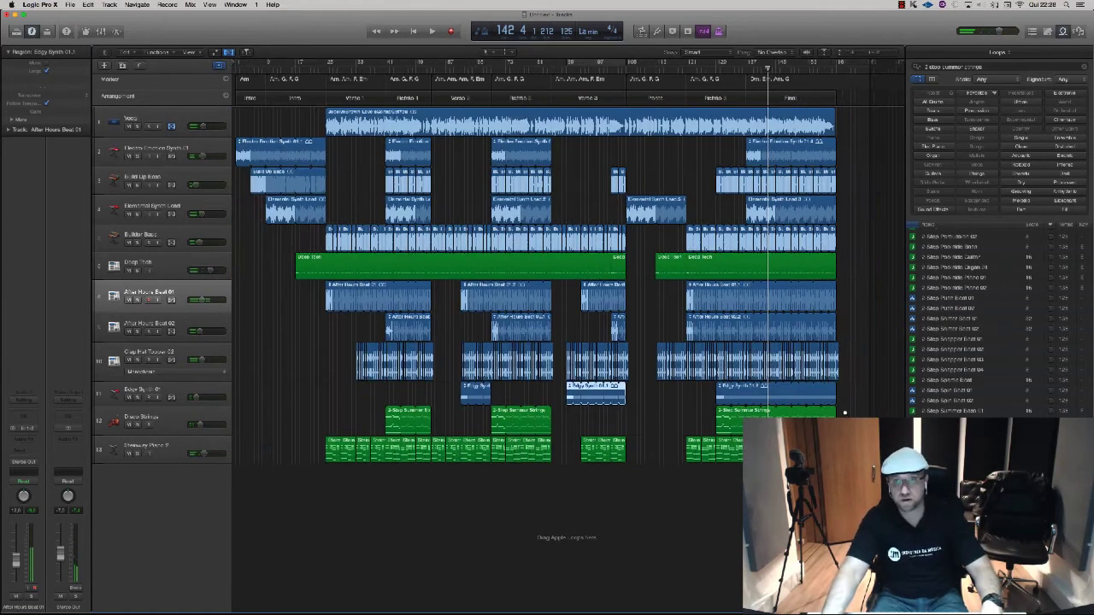
key(super+Right)
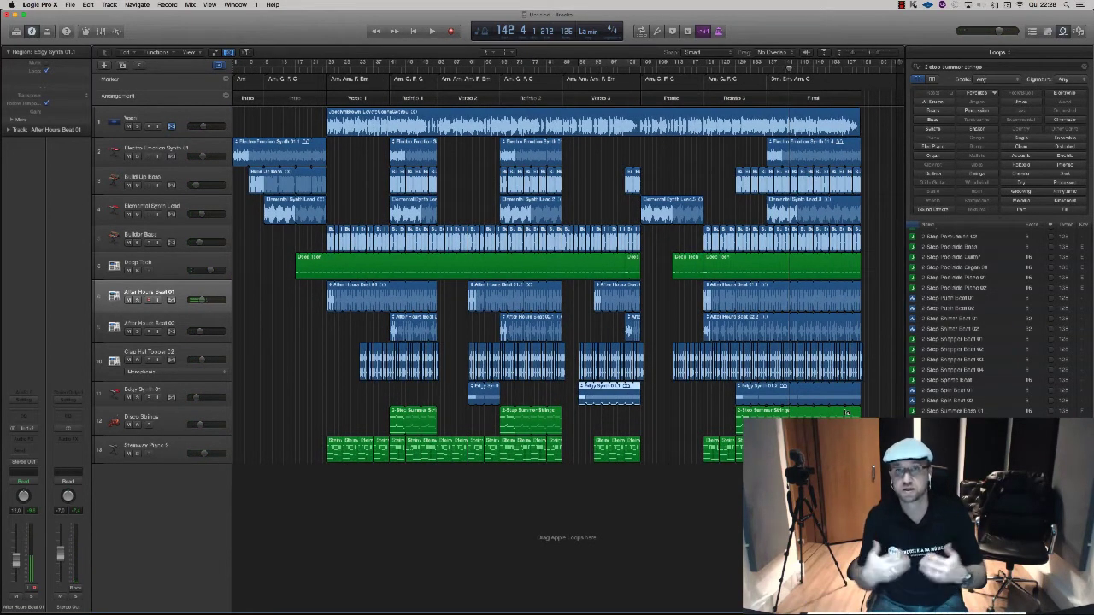
key(super+Up)
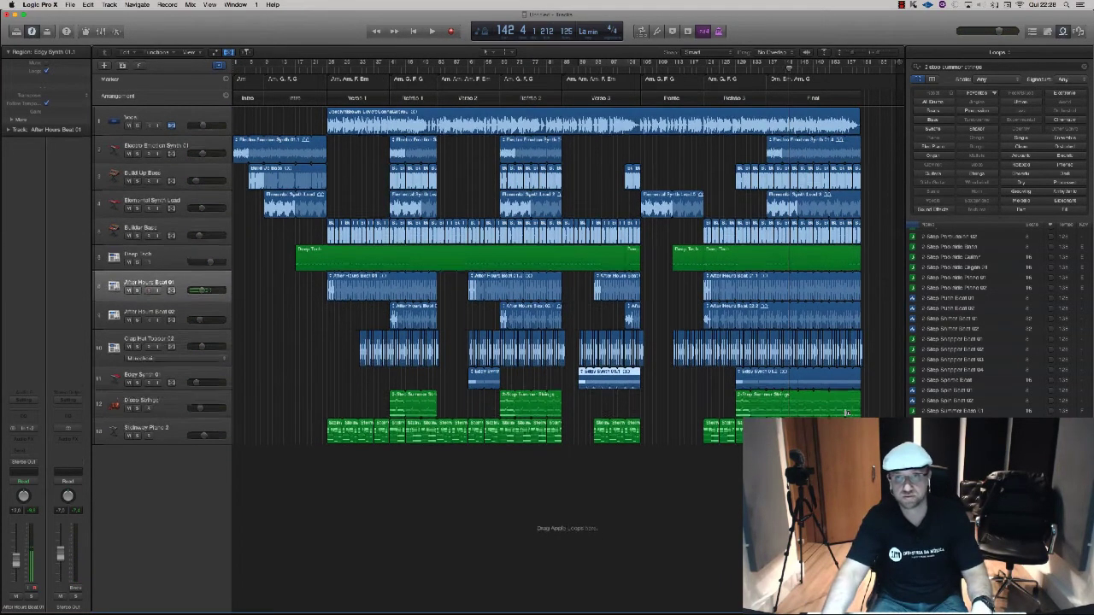
key(super+Up)
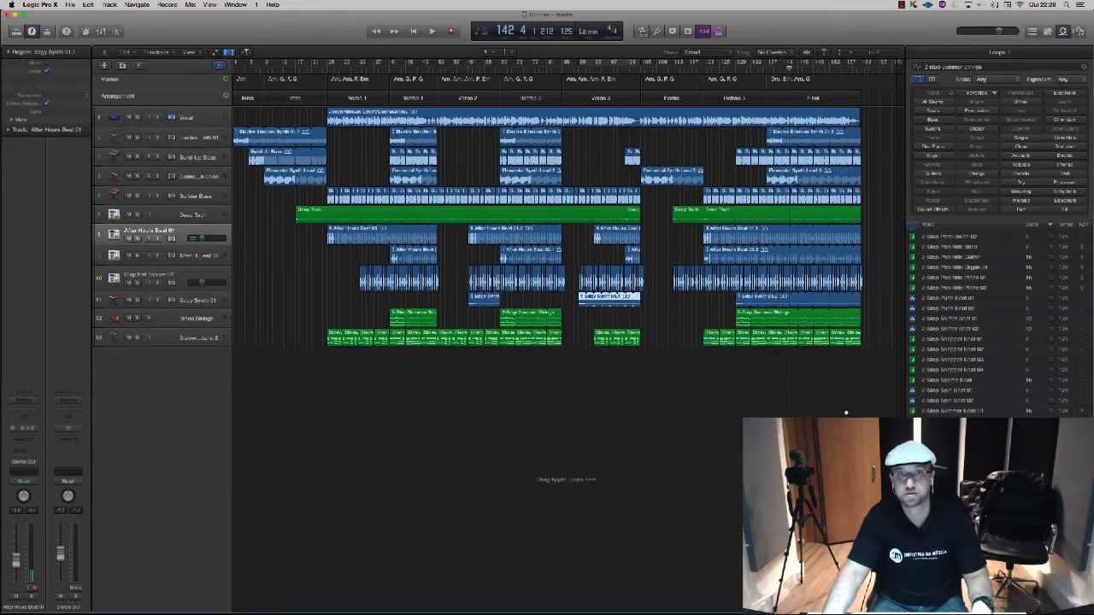